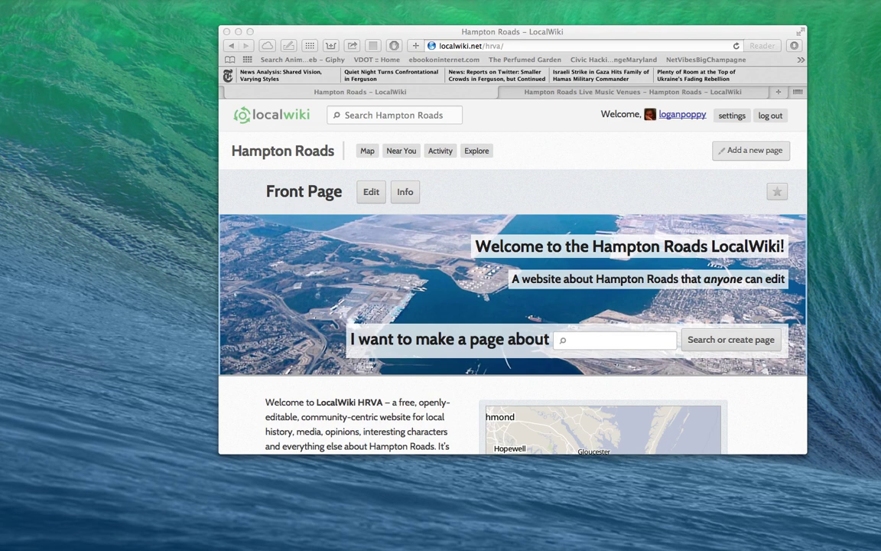
Scroll the Hampton Roads front page down to its Exploring Hampton Roads topic list
scroll(615, 191, "down", 1)
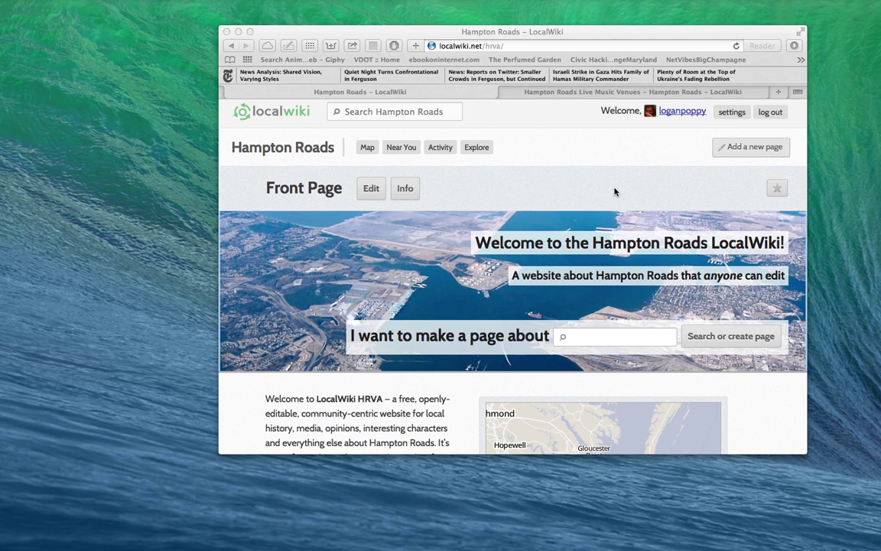
scroll(615, 191, "down", 3)
scroll(615, 191, "up", 2)
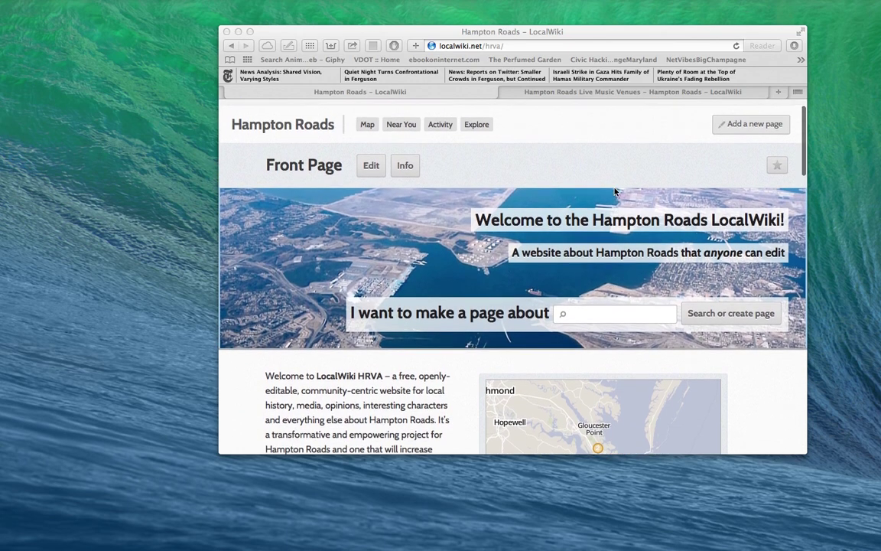
scroll(615, 191, "down", 2)
scroll(615, 191, "down", 2)
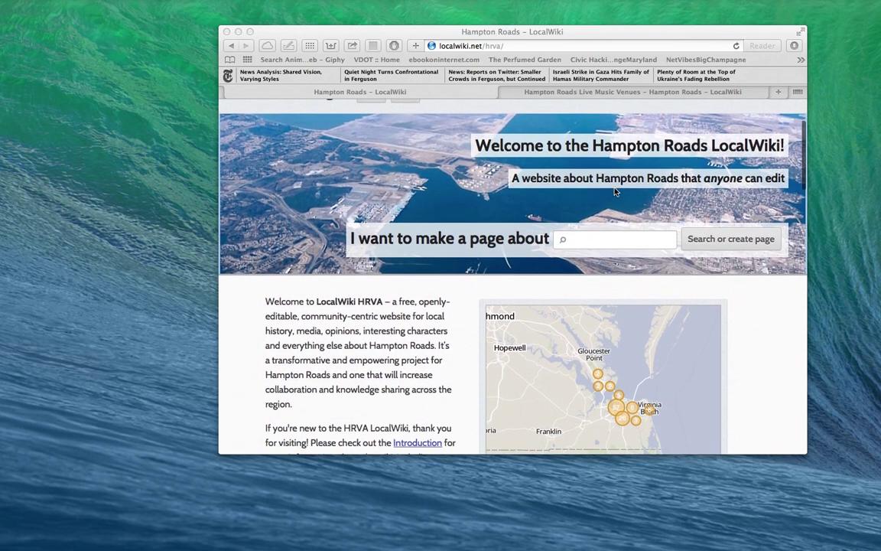
scroll(615, 192, "down", 5)
scroll(615, 192, "down", 3)
scroll(615, 191, "down", 5)
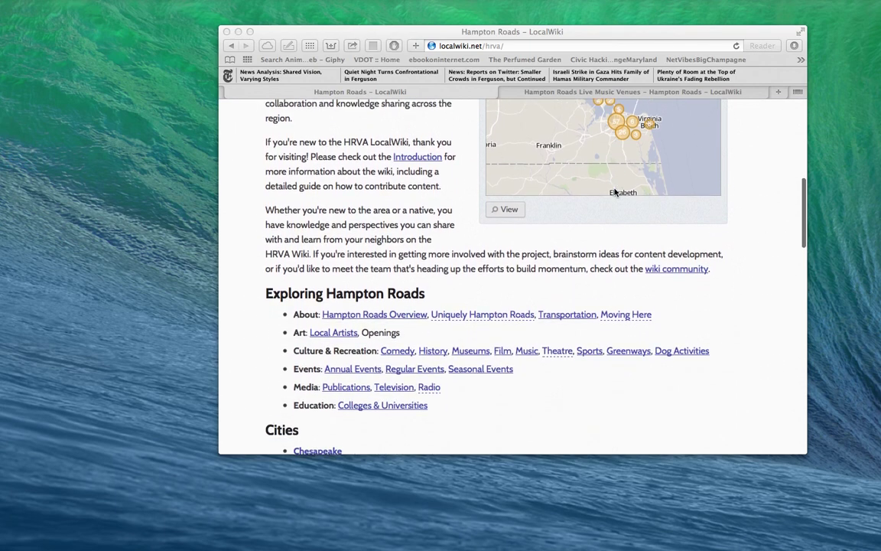
scroll(535, 245, "down", 2)
scroll(477, 286, "down", 2)
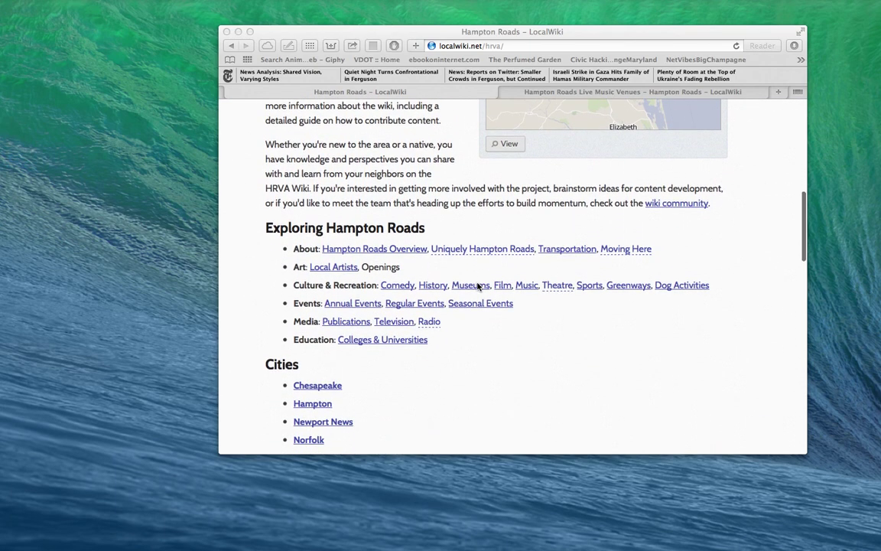
left_click(521, 302)
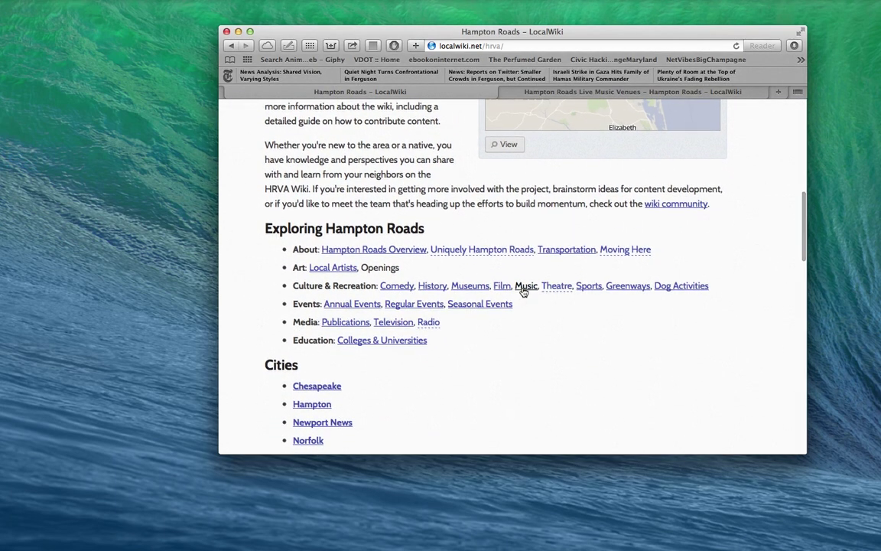
Open the Music page and scroll down through its listings
left_click(523, 289)
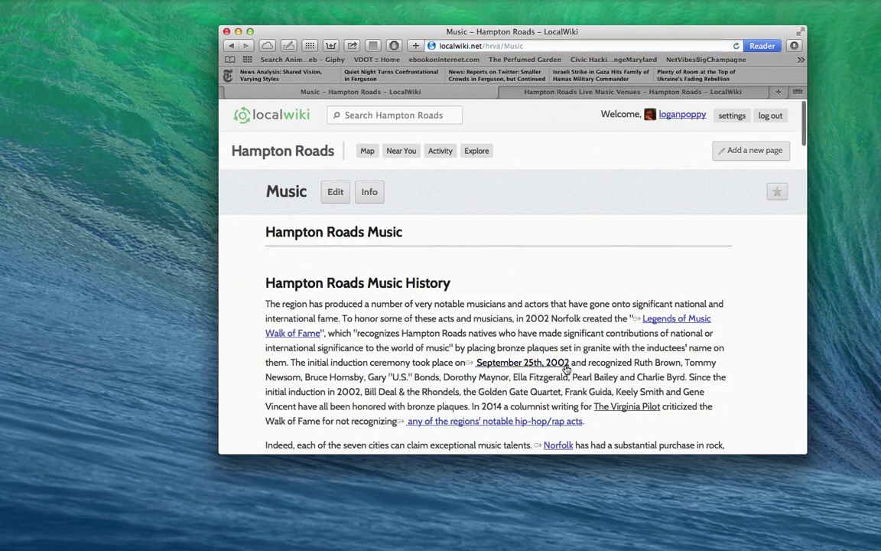
scroll(562, 370, "down", 2)
scroll(565, 369, "down", 3)
scroll(566, 369, "down", 1)
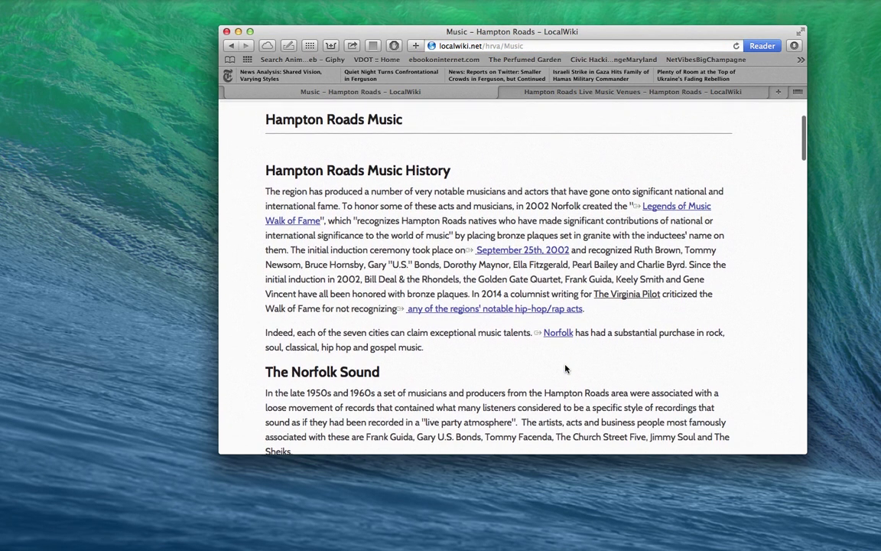
scroll(566, 368, "down", 1)
scroll(566, 365, "down", 1)
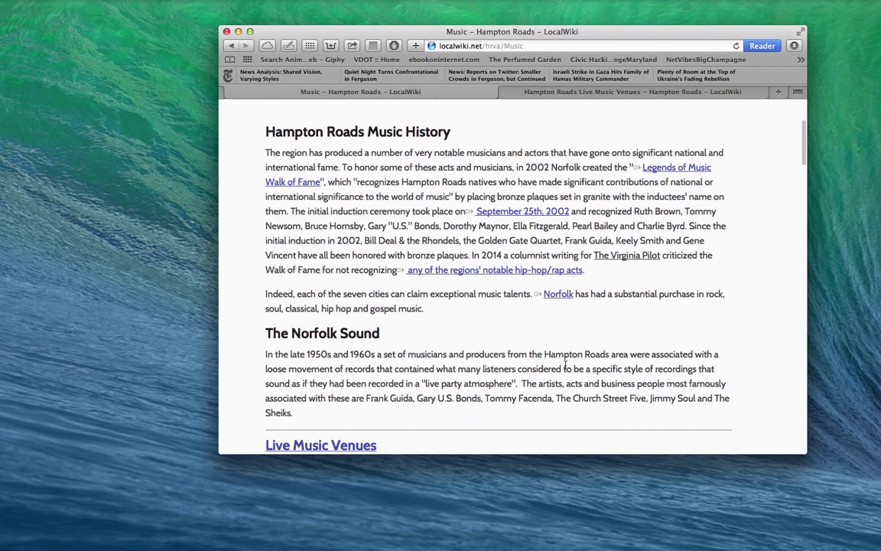
scroll(565, 367, "down", 1)
scroll(565, 366, "down", 1)
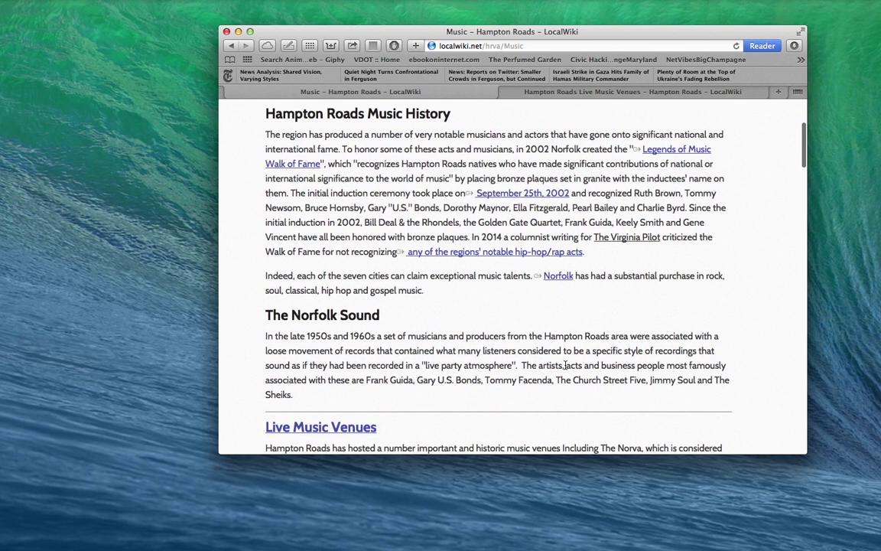
scroll(565, 365, "down", 1)
scroll(566, 367, "down", 1)
scroll(565, 368, "down", 1)
scroll(566, 367, "down", 1)
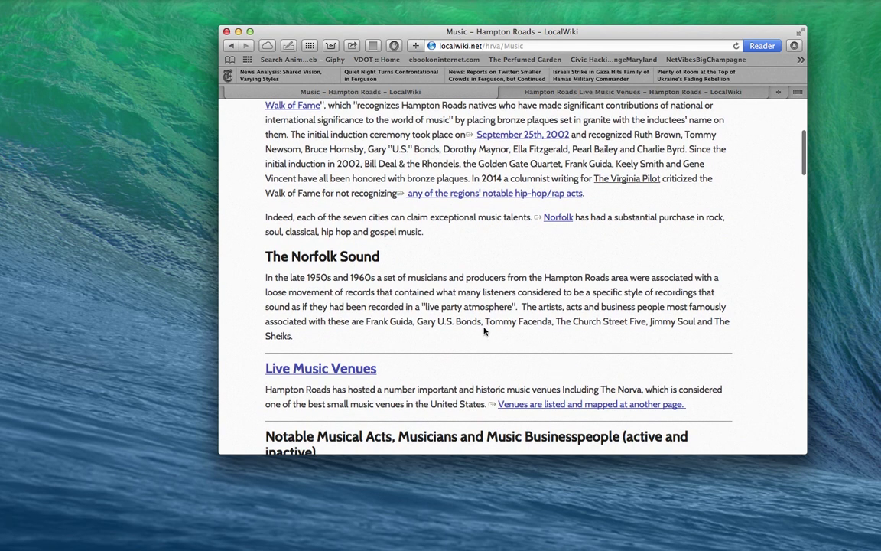
scroll(486, 332, "down", 5)
Scroll the Music page back and forth to settle on the Live Music Venues section
scroll(489, 382, "up", 1)
scroll(492, 374, "up", 1)
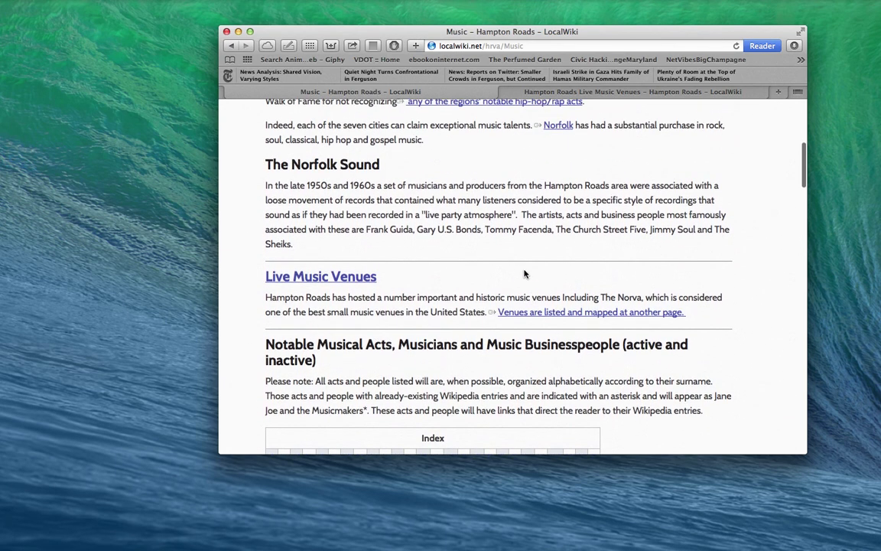
scroll(559, 285, "down", 1)
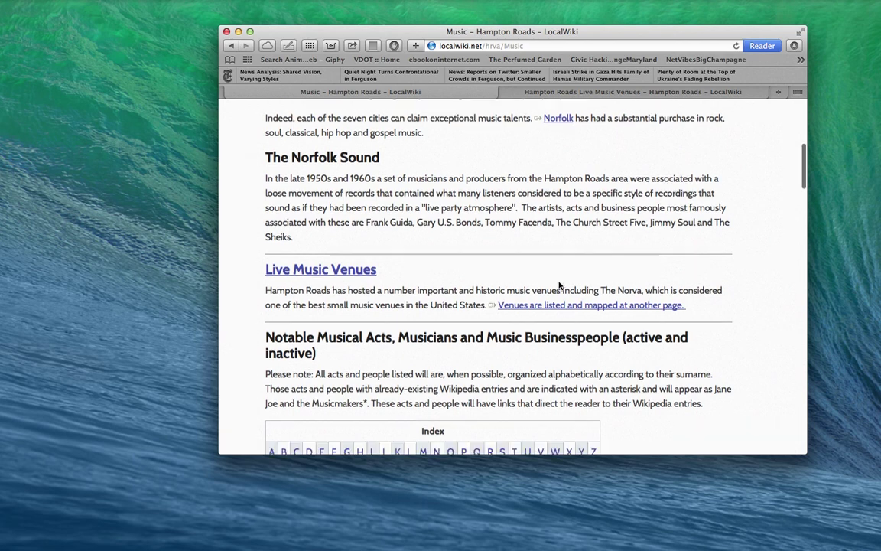
scroll(560, 286, "down", 3)
scroll(558, 289, "down", 2)
scroll(559, 289, "down", 1)
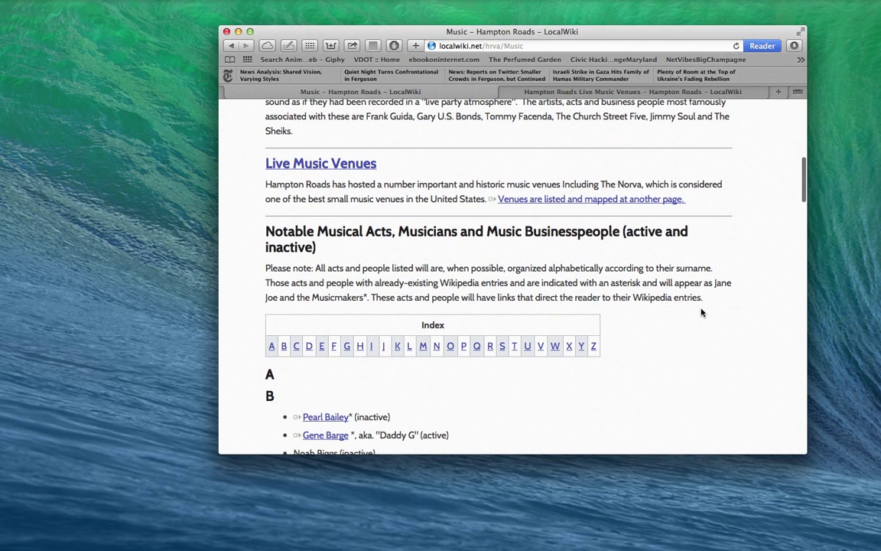
scroll(661, 315, "down", 3)
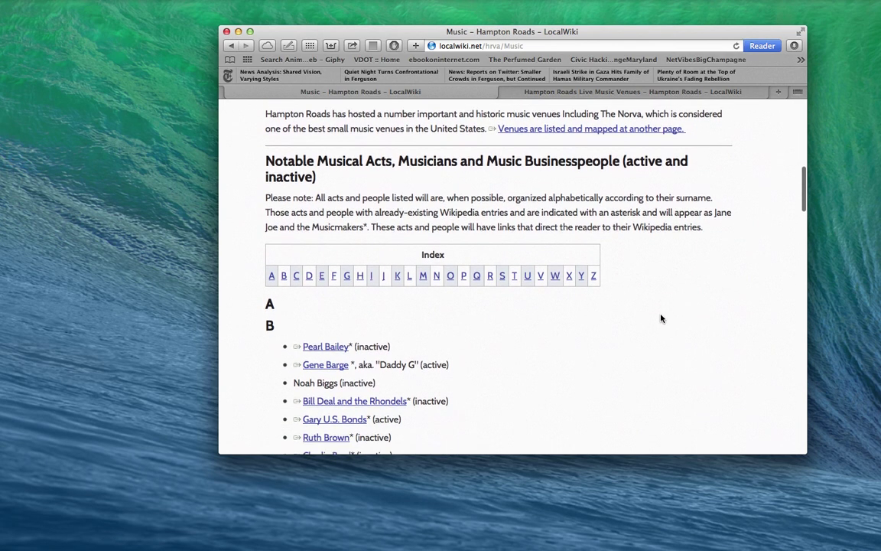
scroll(661, 317, "up", 3)
scroll(661, 317, "up", 2)
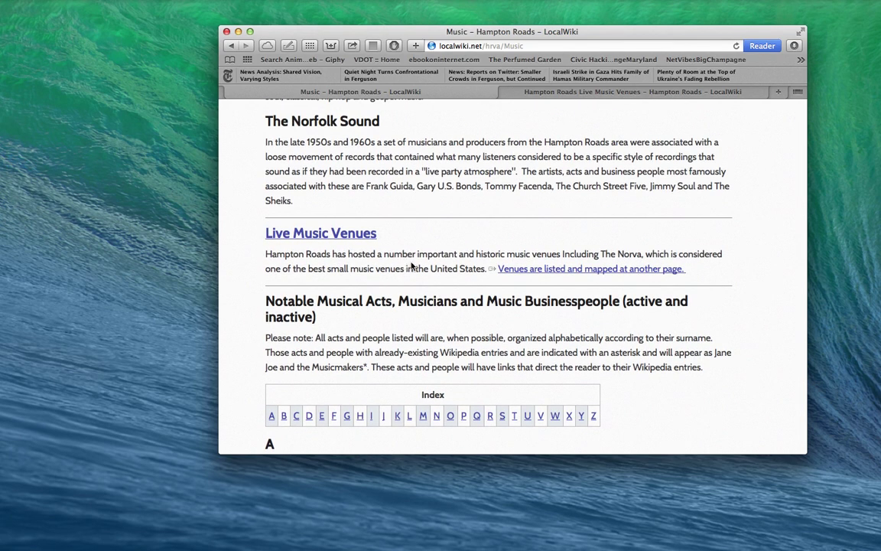
scroll(411, 265, "up", 3)
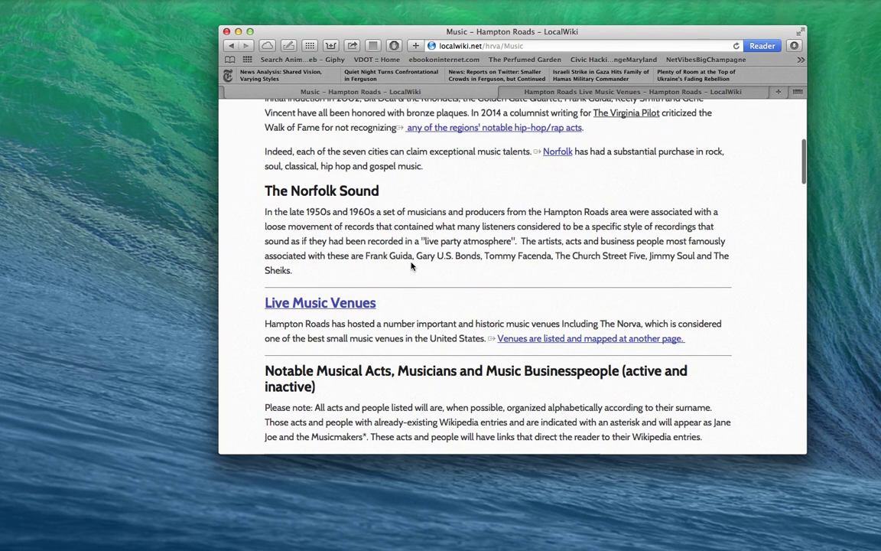
scroll(410, 266, "down", 1)
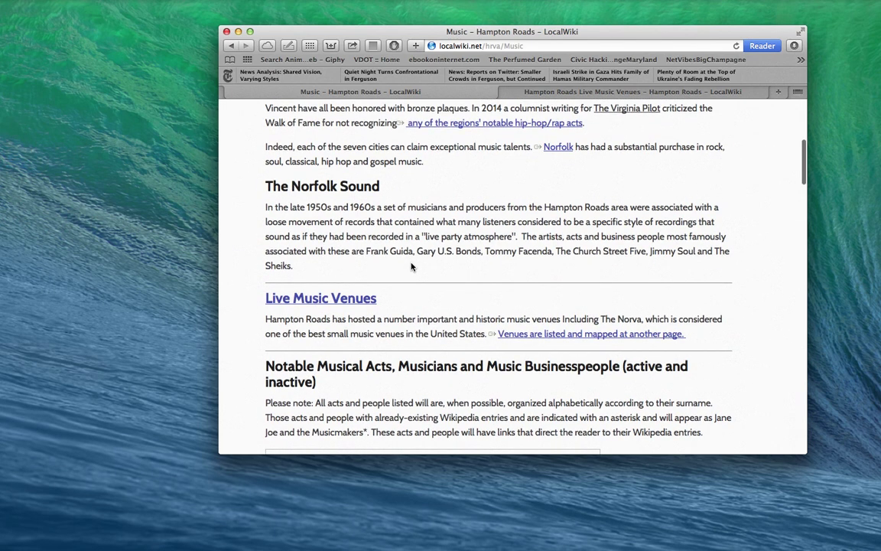
scroll(411, 265, "down", 1)
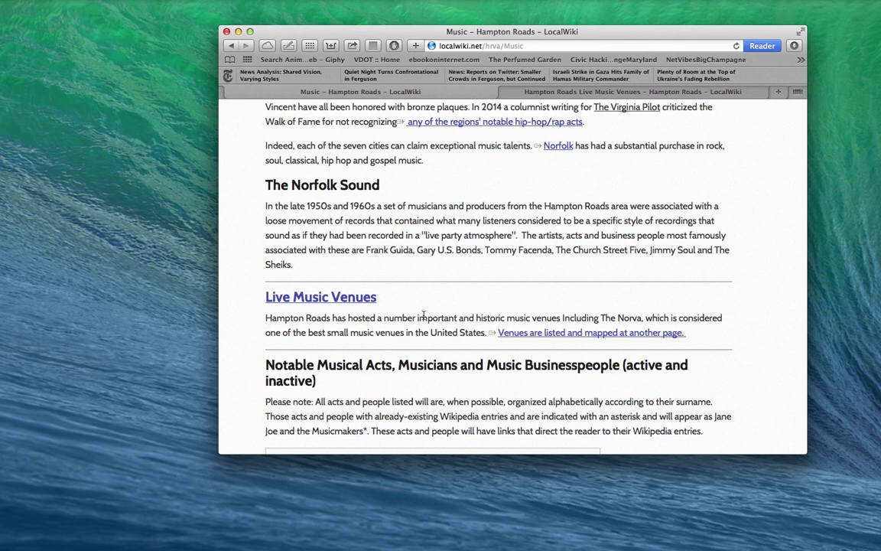
scroll(334, 283, "right", 1)
scroll(334, 282, "left", 1)
left_click(337, 304)
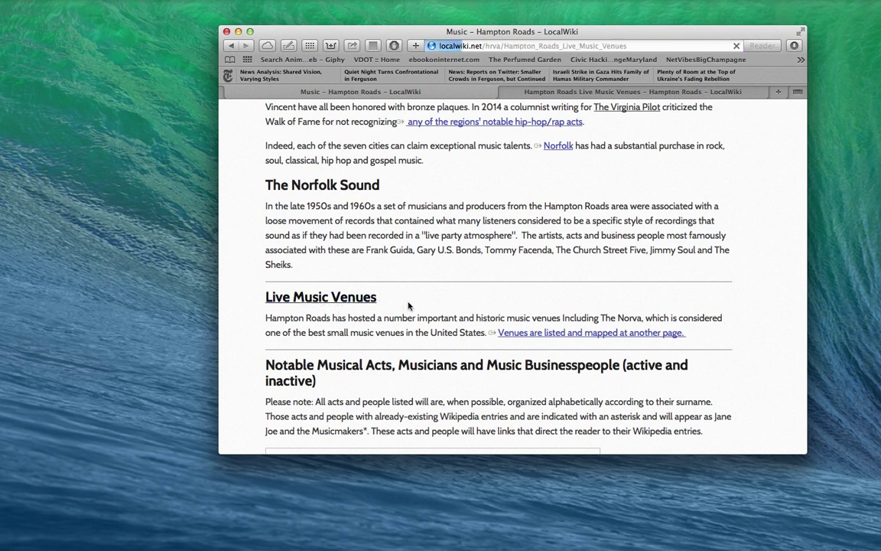
scroll(418, 298, "down", 1)
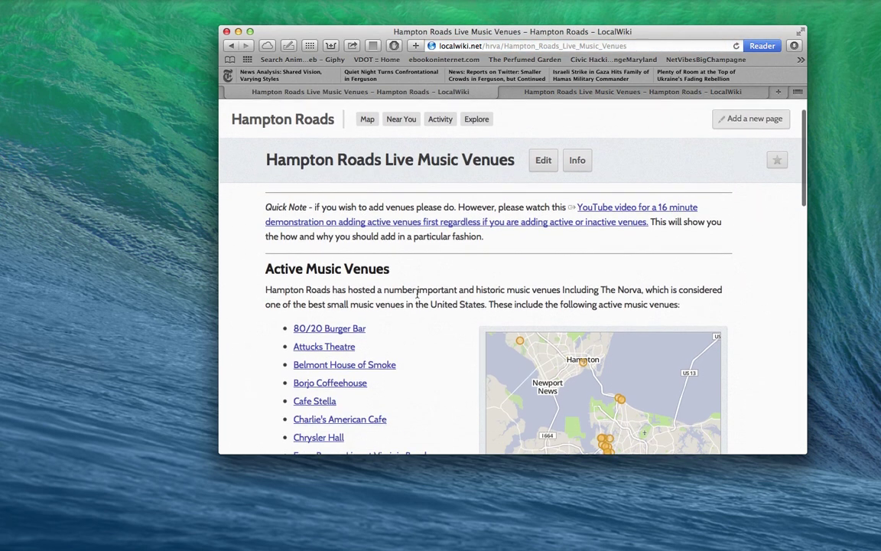
scroll(420, 291, "up", 1)
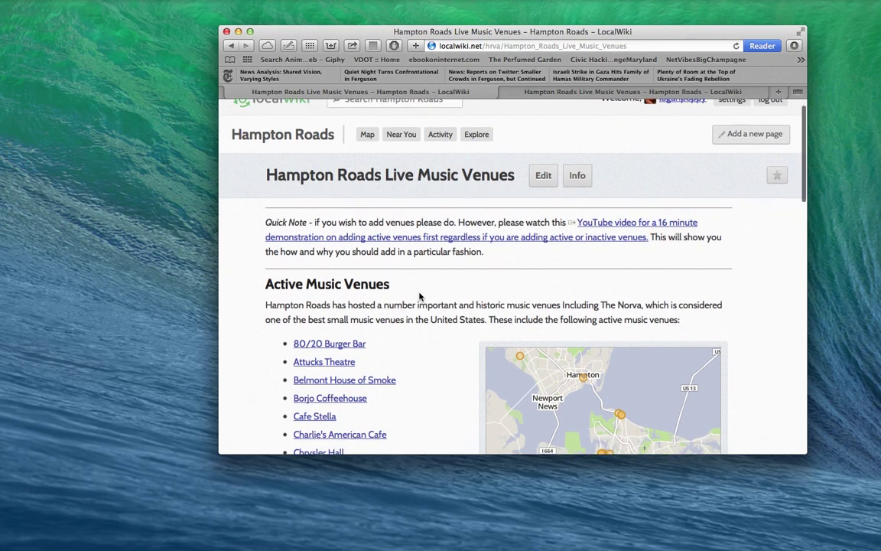
scroll(420, 291, "down", 2)
scroll(419, 296, "down", 2)
scroll(423, 296, "down", 1)
scroll(423, 295, "down", 1)
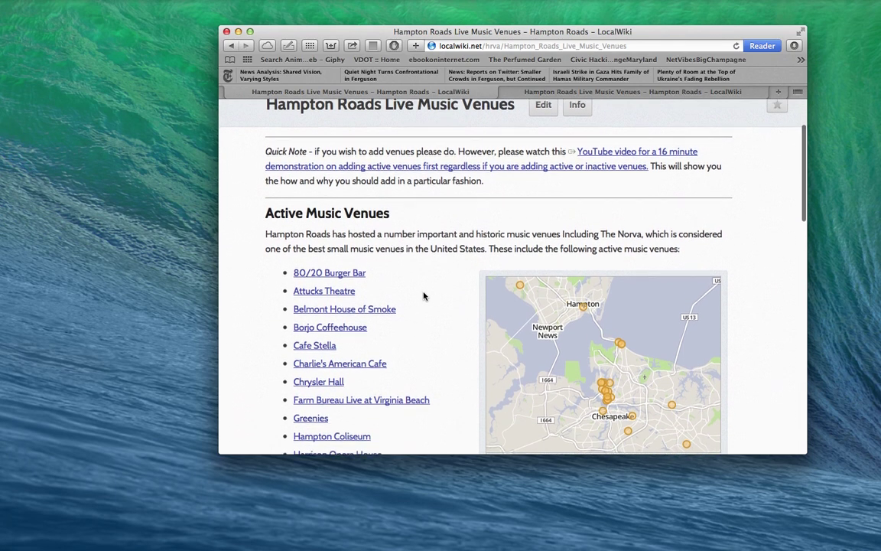
scroll(423, 295, "down", 1)
scroll(423, 296, "down", 1)
scroll(423, 296, "down", 1)
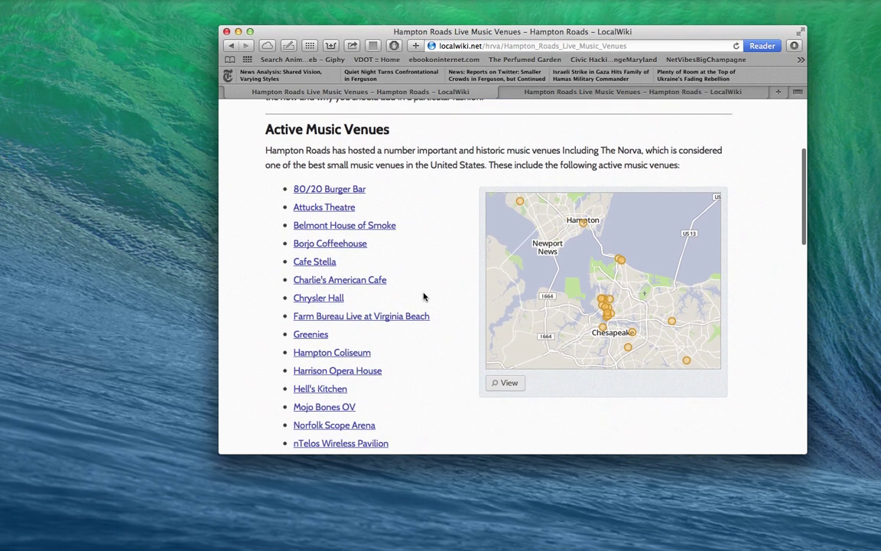
scroll(428, 297, "down", 1)
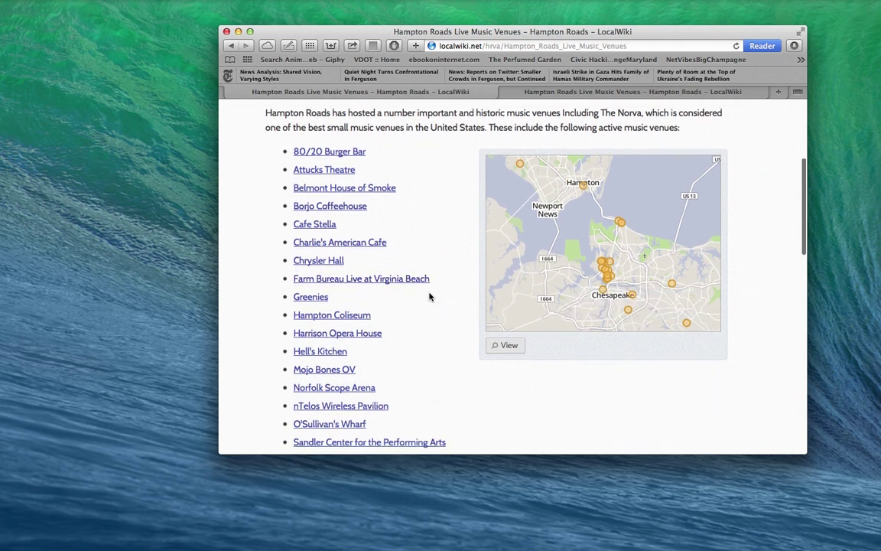
scroll(429, 296, "up", 1)
scroll(440, 301, "up", 1)
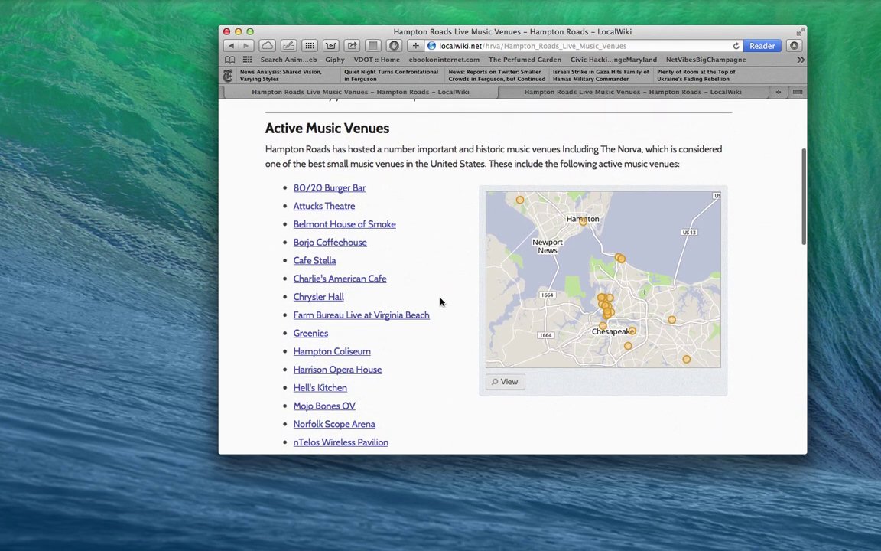
scroll(440, 301, "up", 2)
scroll(440, 301, "up", 1)
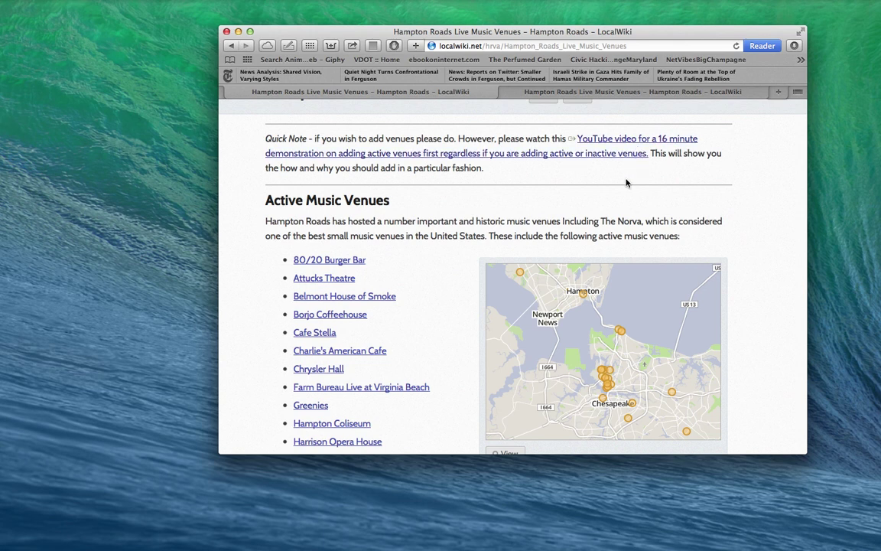
scroll(626, 182, "down", 2)
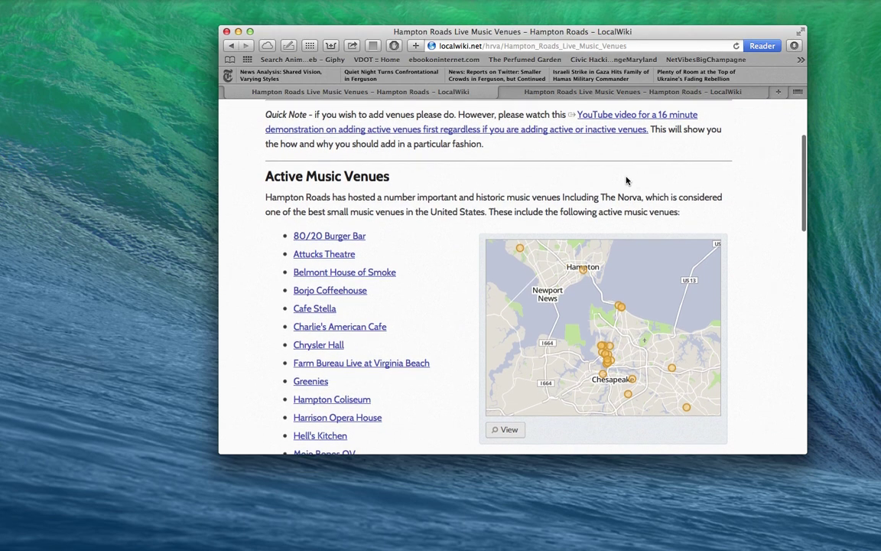
scroll(626, 182, "down", 2)
scroll(626, 180, "down", 1)
scroll(626, 180, "down", 1)
scroll(626, 180, "down", 1)
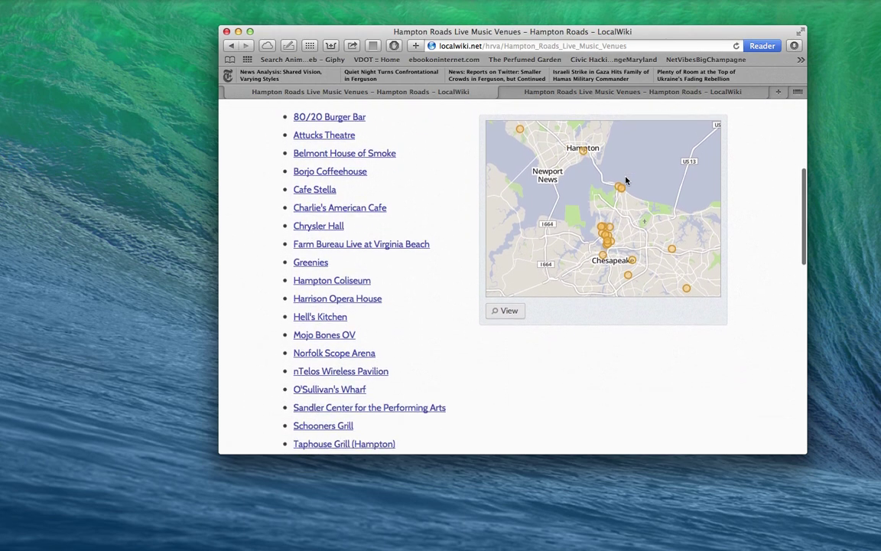
scroll(623, 186, "down", 5)
scroll(623, 186, "down", 5)
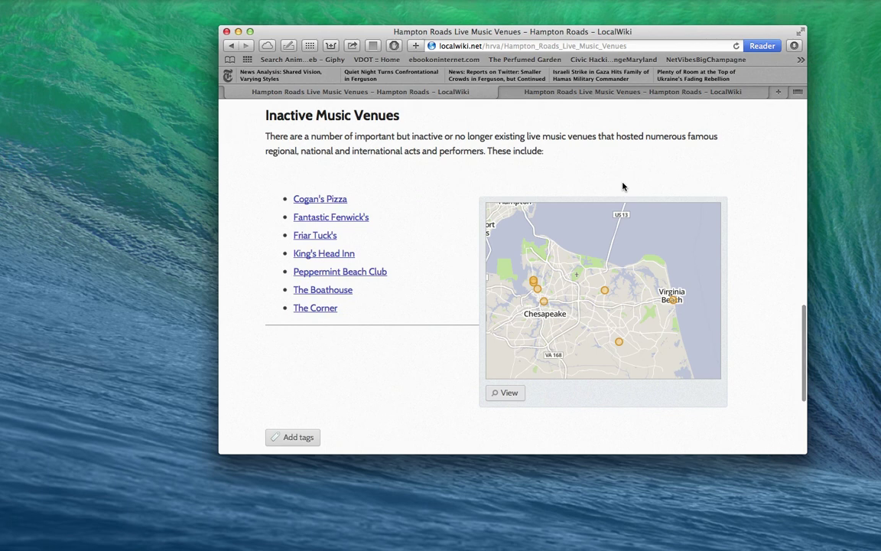
scroll(622, 184, "up", 1)
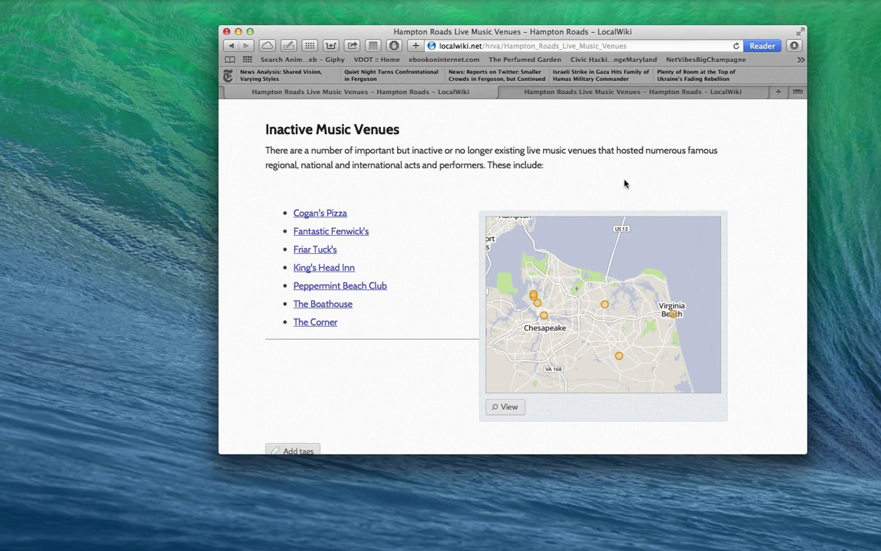
scroll(624, 184, "up", 2)
scroll(624, 183, "up", 5)
scroll(624, 182, "up", 4)
scroll(625, 182, "up", 2)
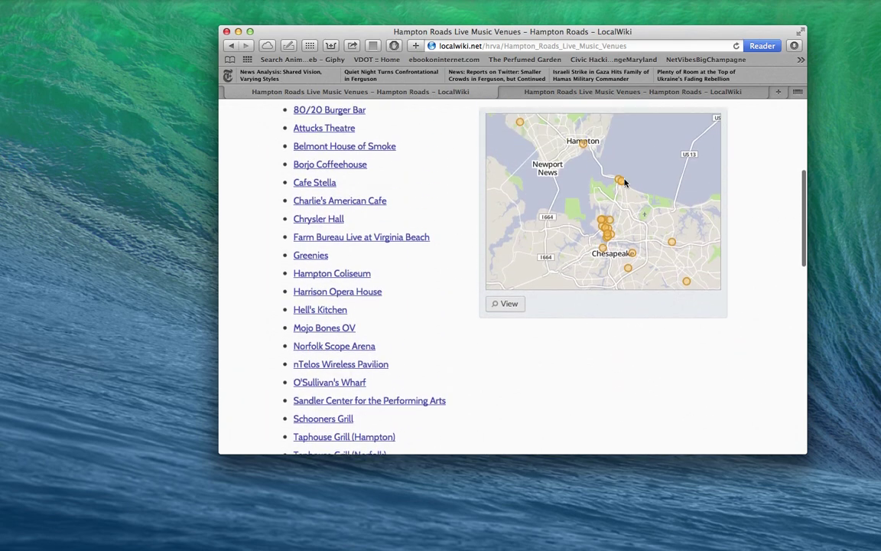
scroll(624, 183, "down", 1)
scroll(625, 183, "down", 1)
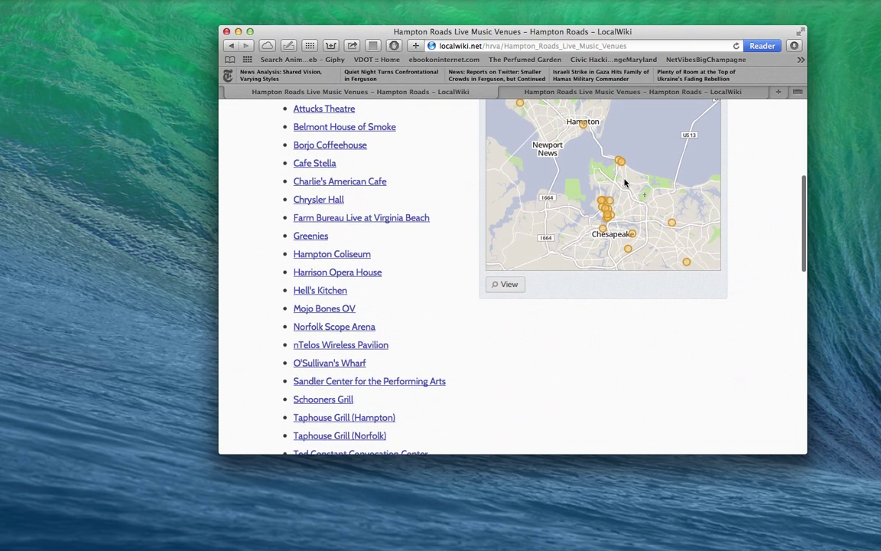
scroll(624, 183, "down", 1)
scroll(624, 183, "down", 3)
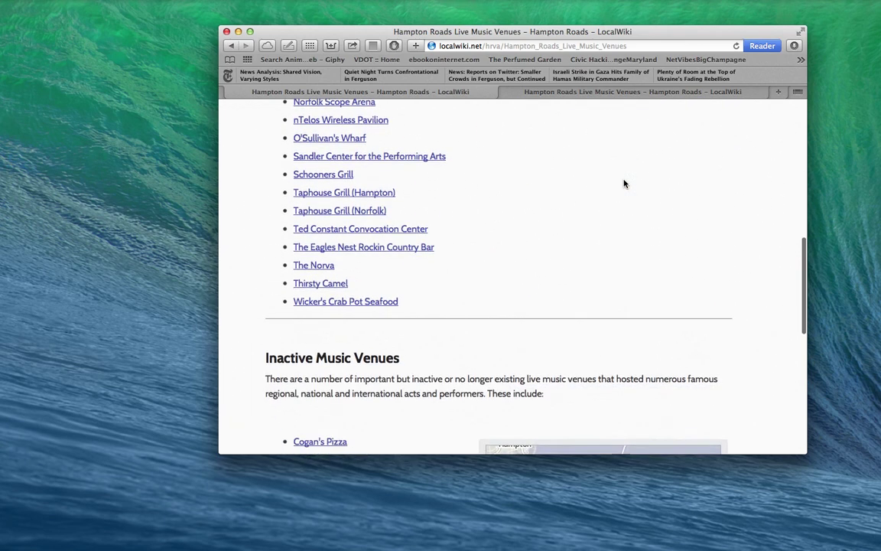
scroll(624, 183, "down", 5)
scroll(625, 183, "down", 1)
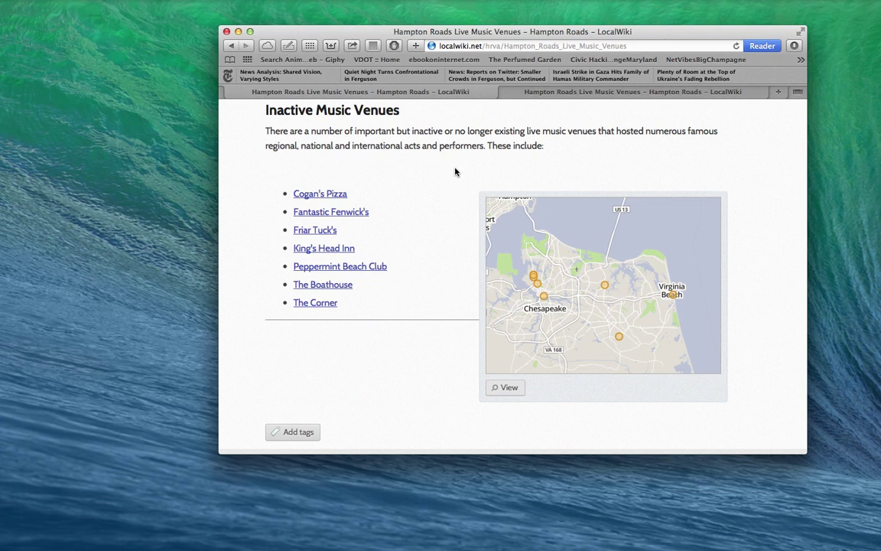
scroll(455, 172, "up", 1)
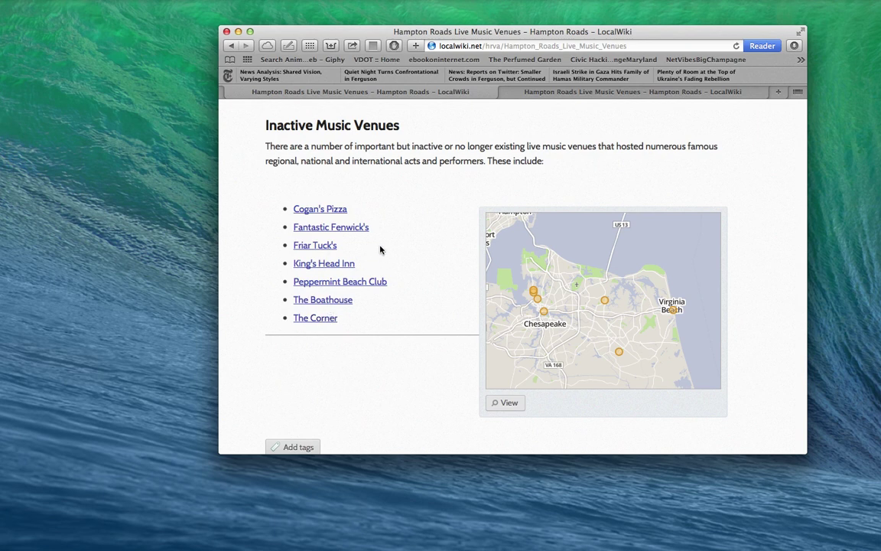
scroll(386, 250, "down", 1)
scroll(395, 250, "up", 2)
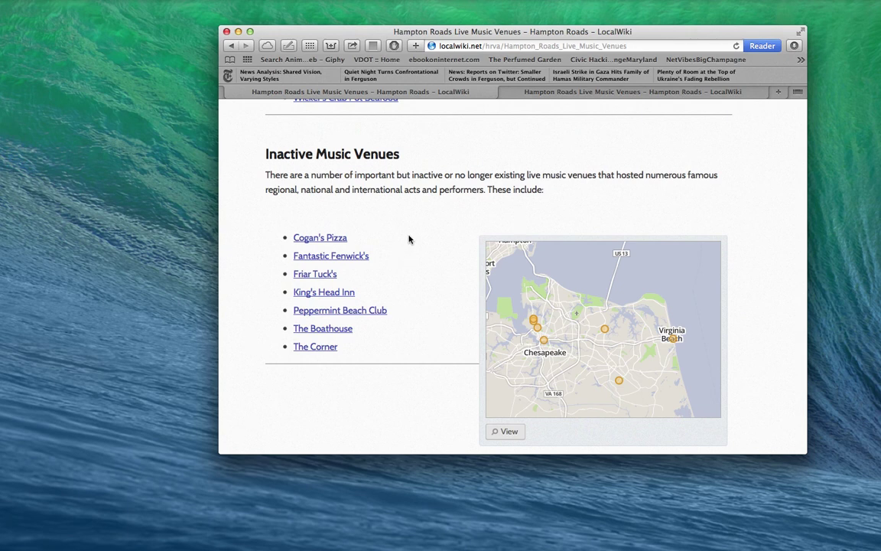
scroll(410, 239, "up", 10)
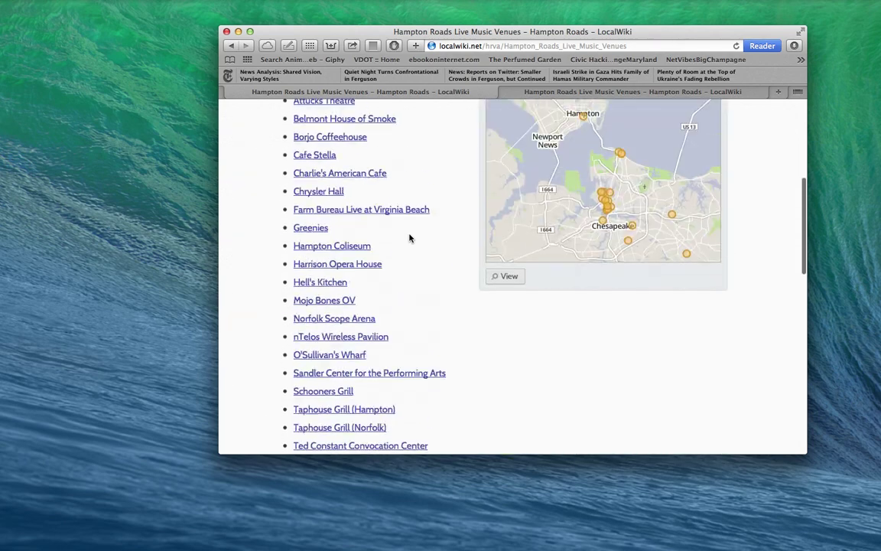
scroll(410, 239, "up", 3)
scroll(409, 238, "up", 2)
scroll(409, 238, "up", 2)
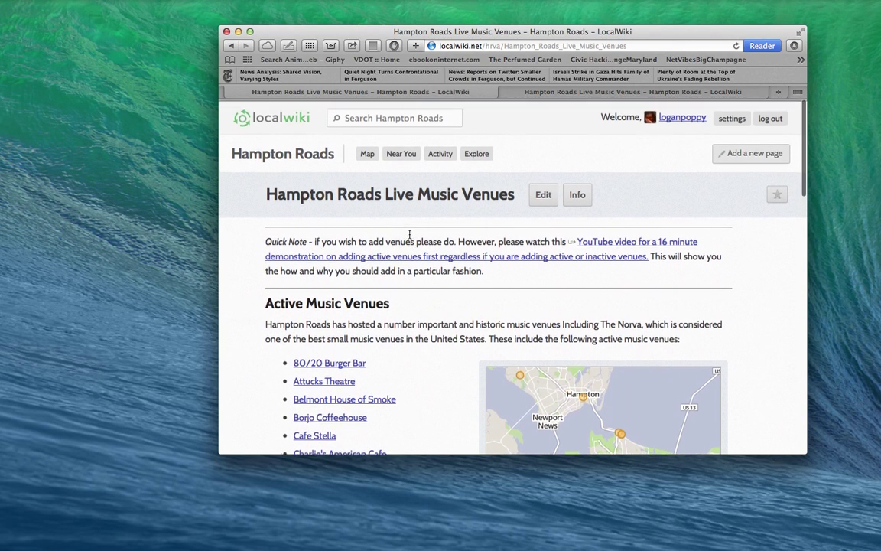
scroll(409, 234, "down", 1)
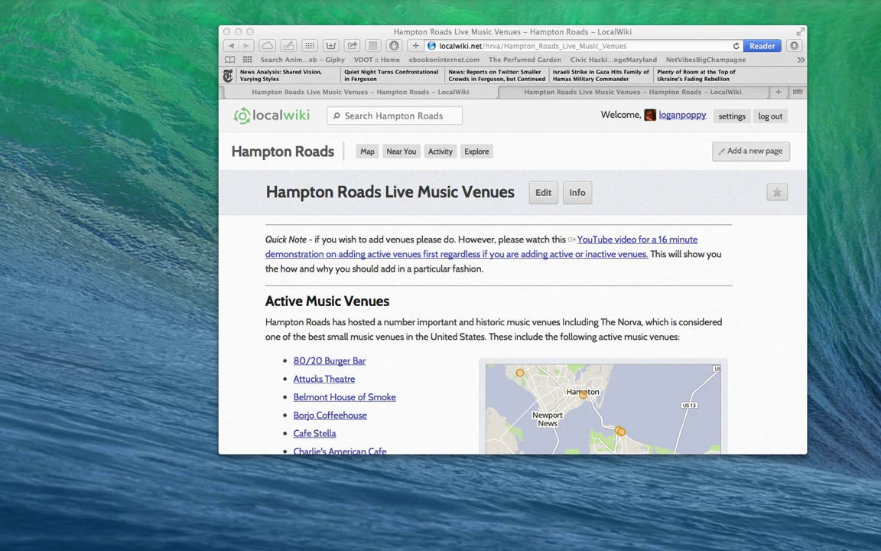
Search the wiki for 'Taj Mahal' and choose to create the missing page
left_click(410, 118)
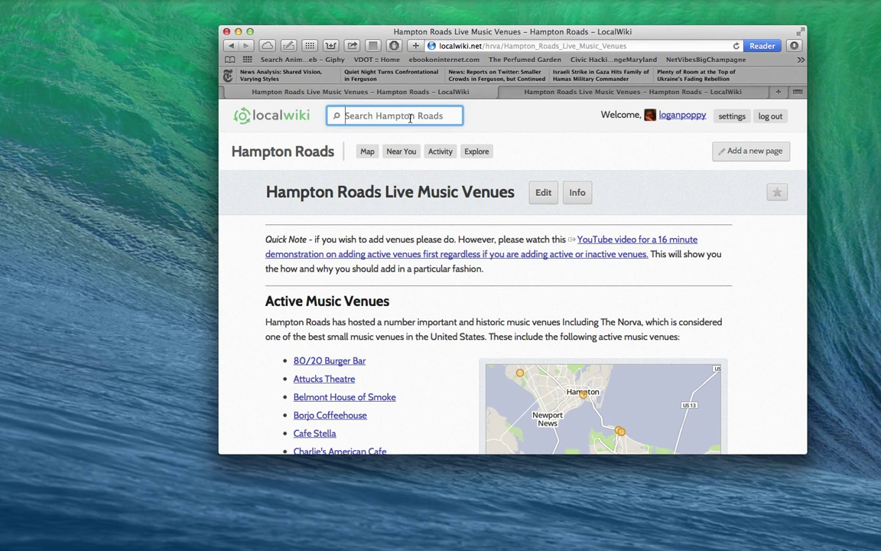
type("Taj Mahal")
key("Down")
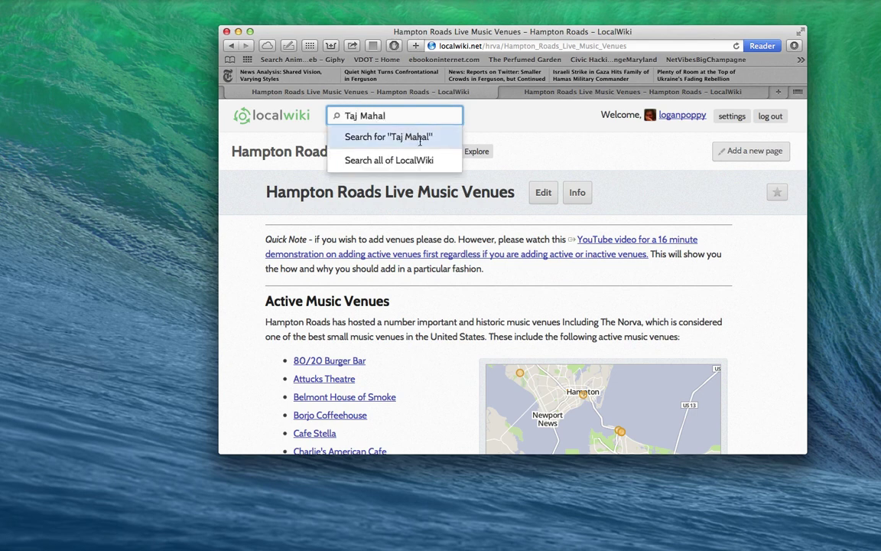
key("Return")
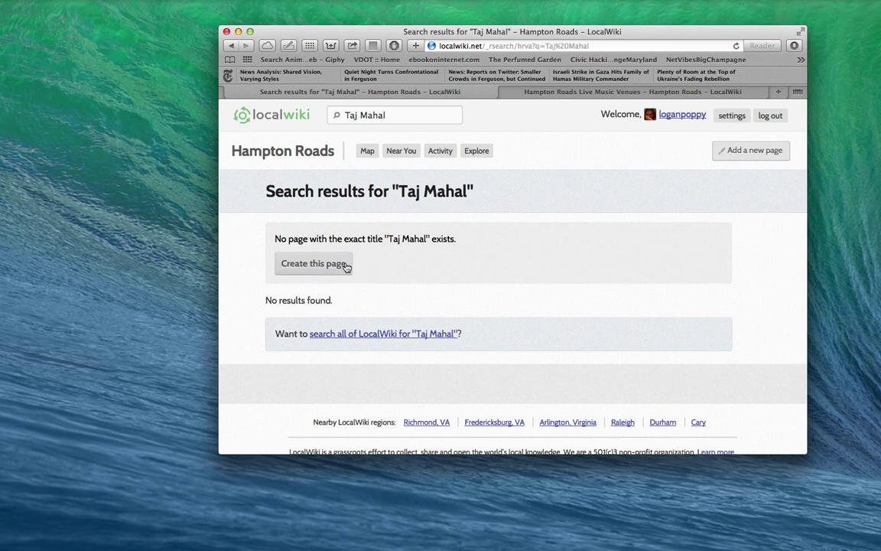
left_click(345, 264)
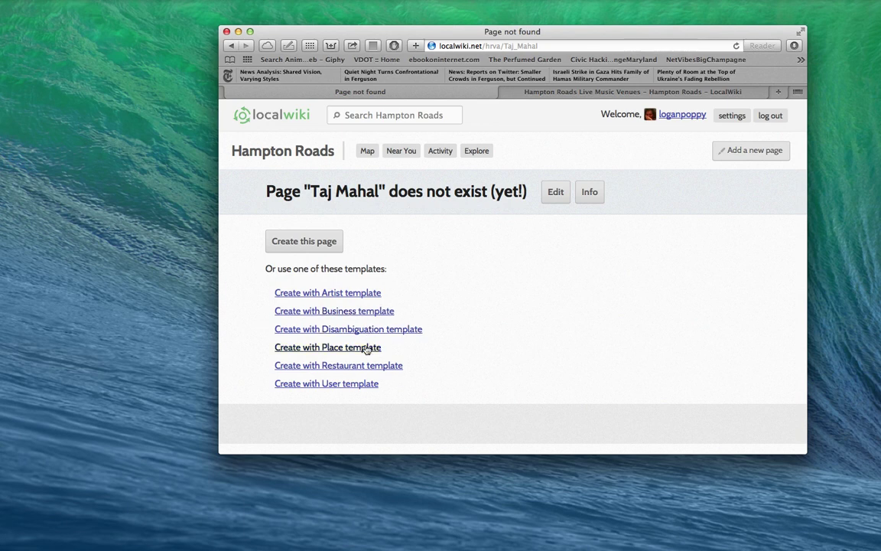
left_click(366, 348)
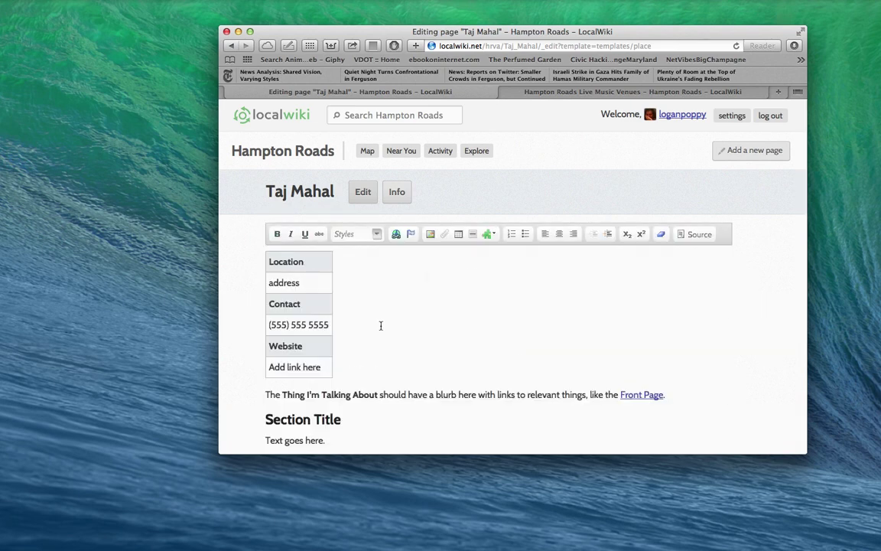
scroll(380, 326, "down", 1)
scroll(380, 326, "down", 1)
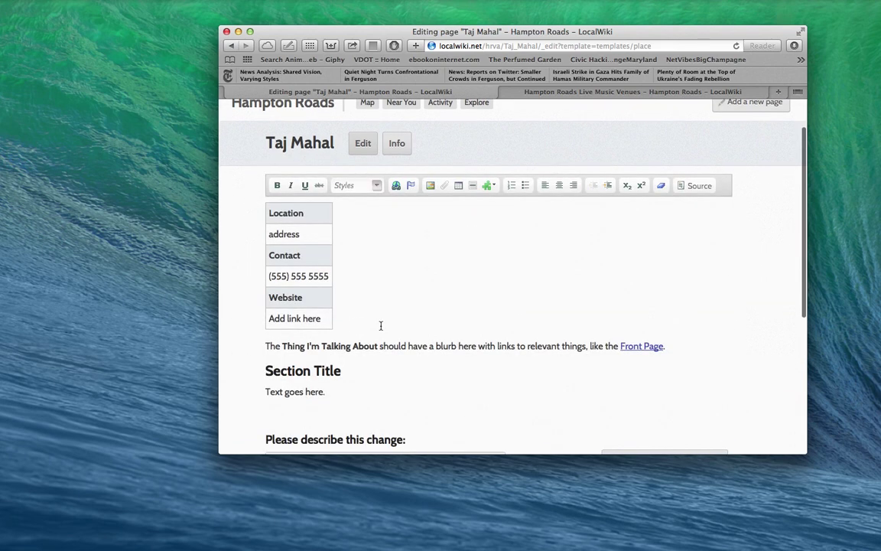
scroll(381, 326, "down", 1)
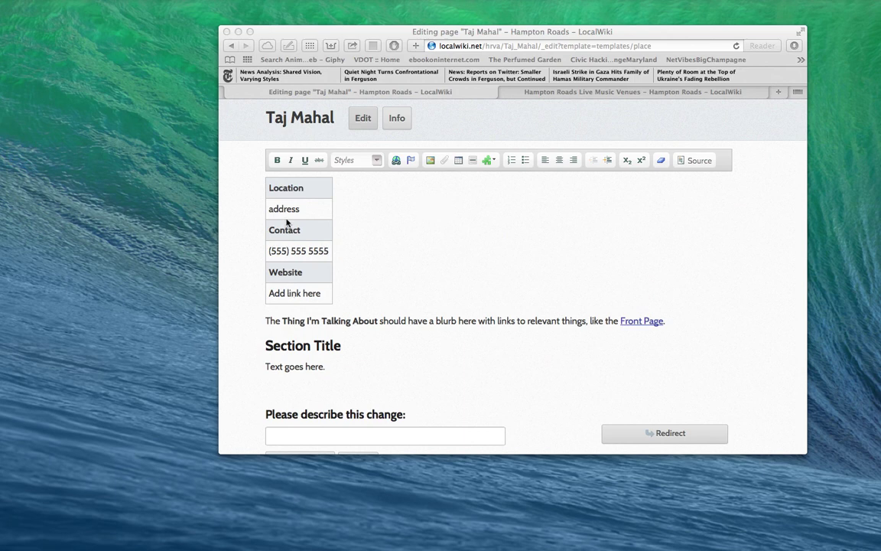
left_click_drag(300, 209, 268, 209)
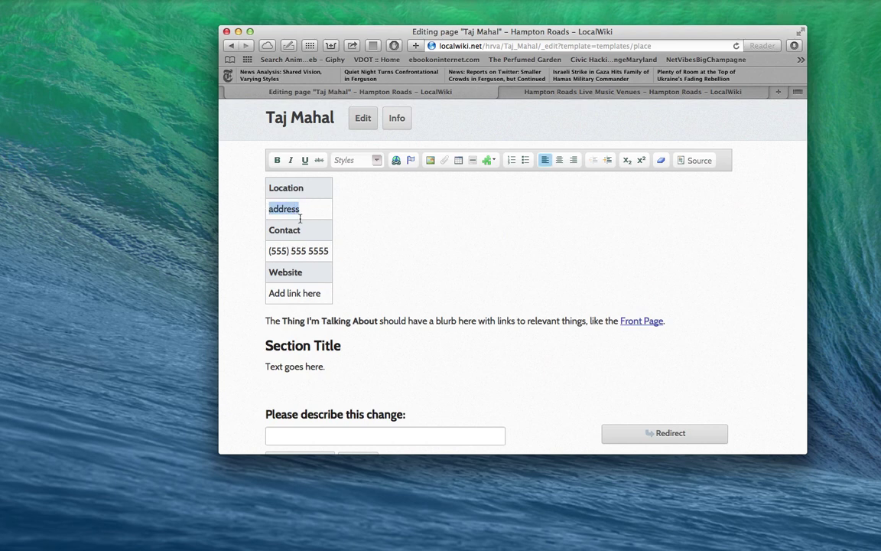
key("super+v")
Delete the sample phone number and website placeholder, then review the draft
left_click_drag(329, 266, 269, 267)
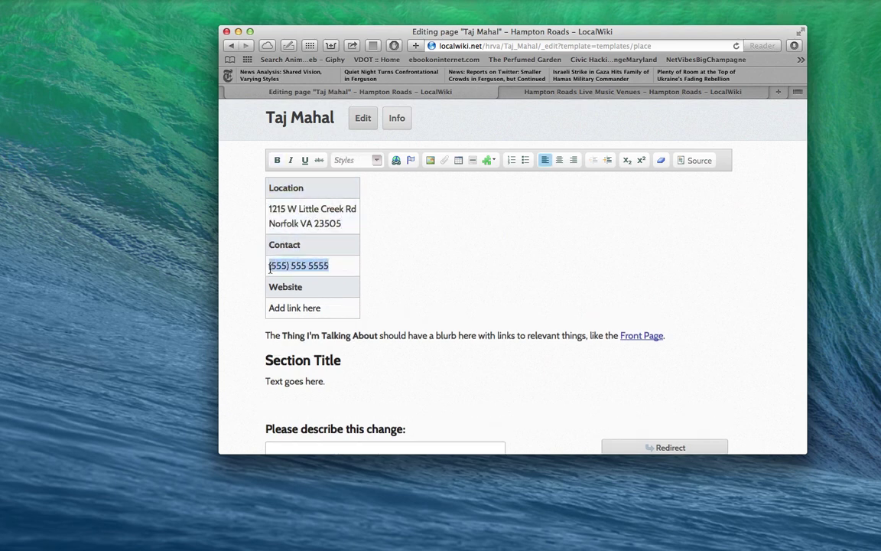
key("BackSpace")
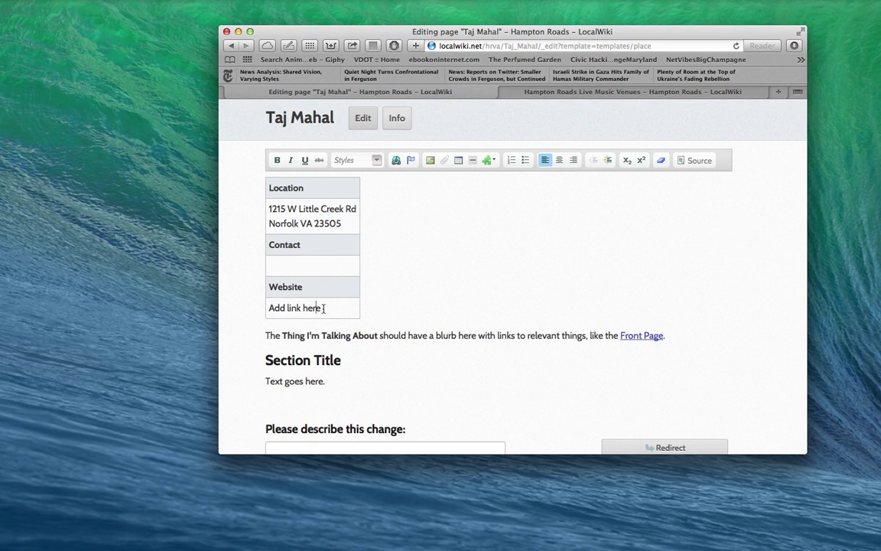
left_click_drag(322, 308, 267, 307)
key("BackSpace")
scroll(267, 345, "up", 3)
scroll(266, 345, "down", 2)
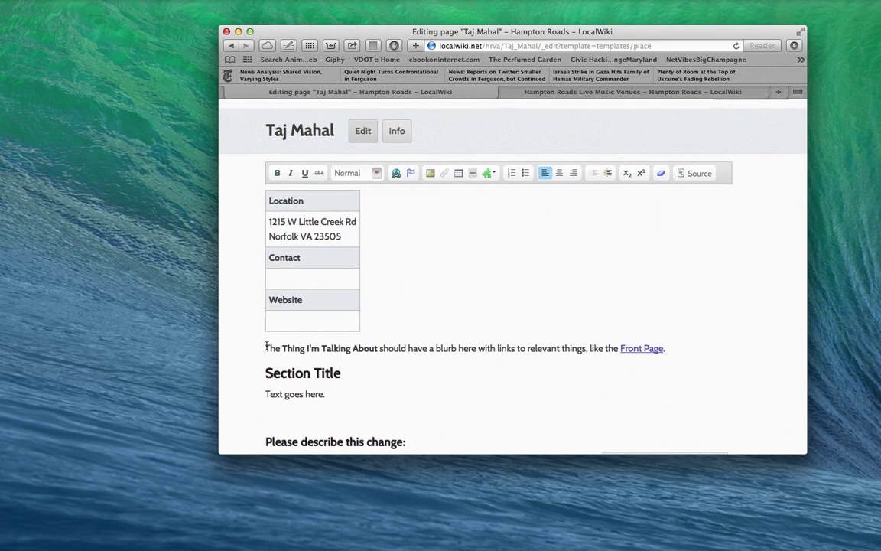
scroll(266, 348, "down", 3)
scroll(267, 344, "down", 1)
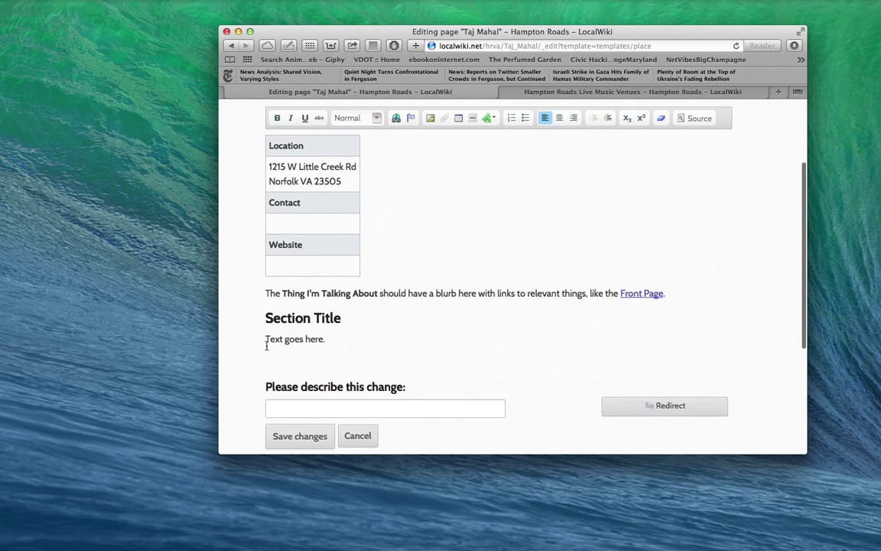
scroll(280, 342, "up", 1)
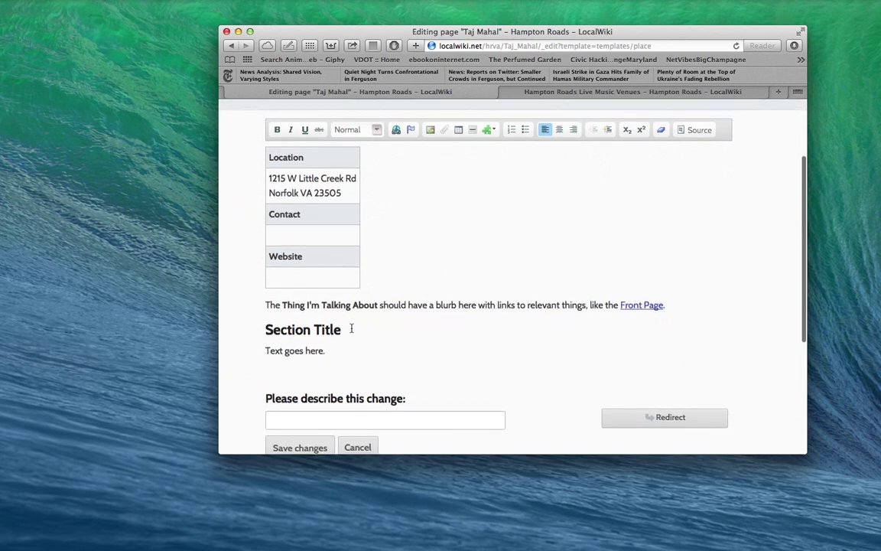
scroll(375, 314, "up", 2)
scroll(380, 310, "up", 1)
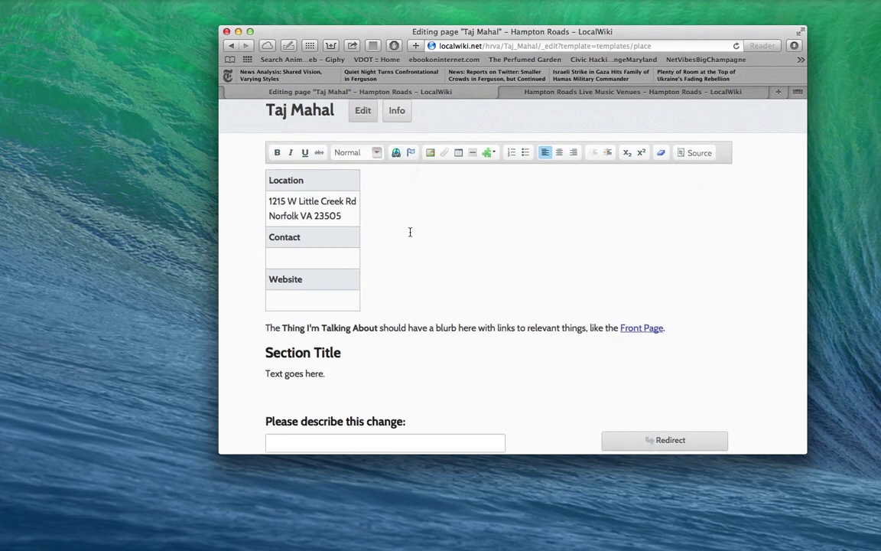
scroll(356, 169, "up", 2)
scroll(375, 252, "down", 5)
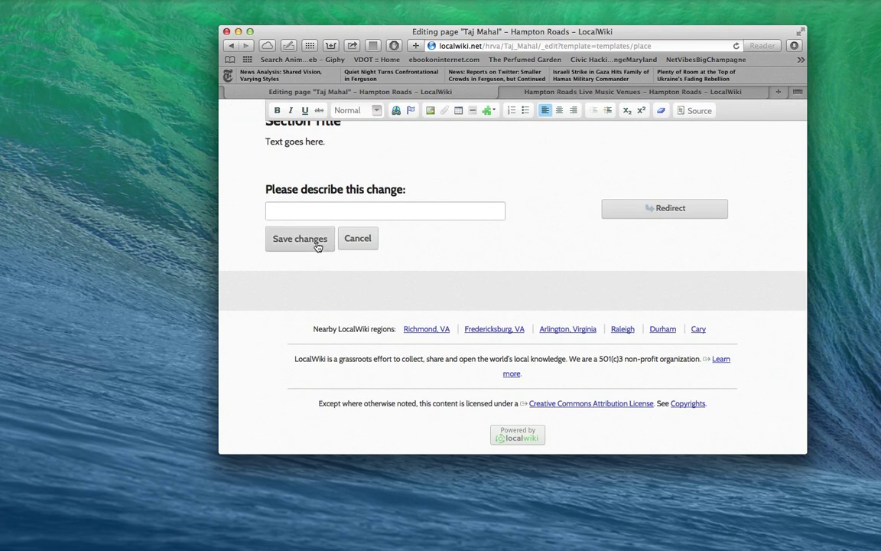
Save the Taj Mahal page, copy its Location address, and begin creating its map
left_click(318, 244)
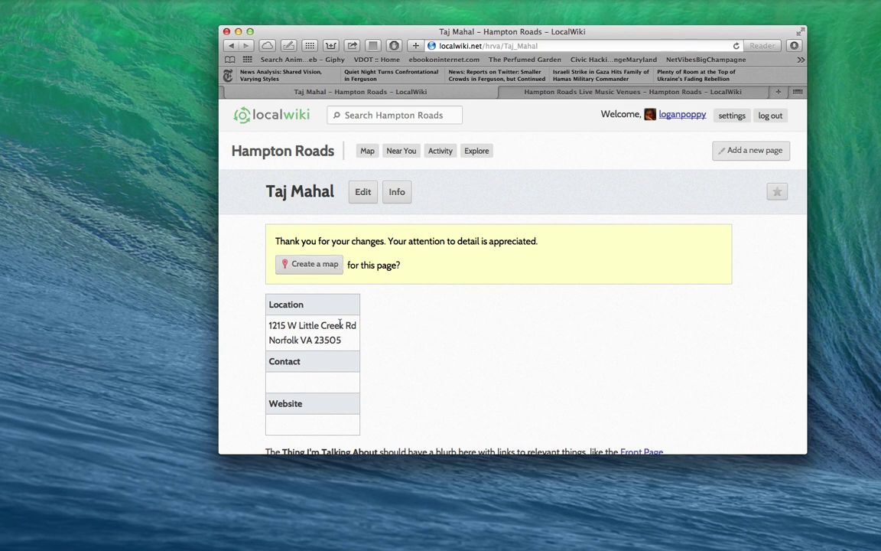
left_click_drag(343, 340, 267, 329)
key("super+c")
left_click(303, 273)
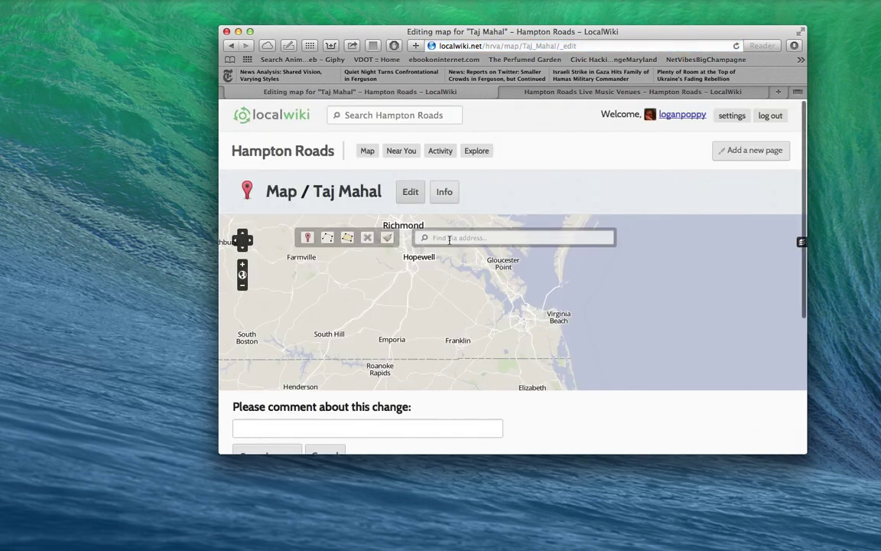
Paste the copied address into Find via address, correcting the zip to 23505
left_click(449, 238)
key("super+v")
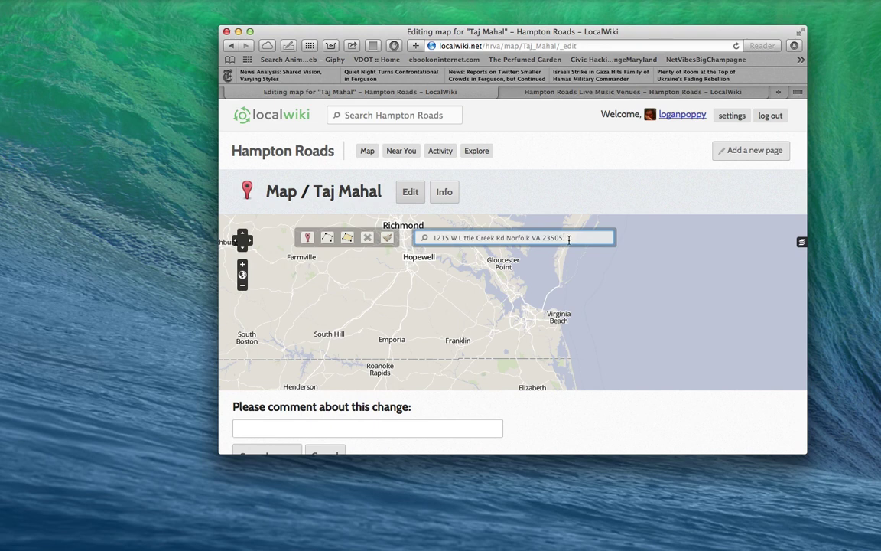
key("Return")
key("BackSpace")
type("5")
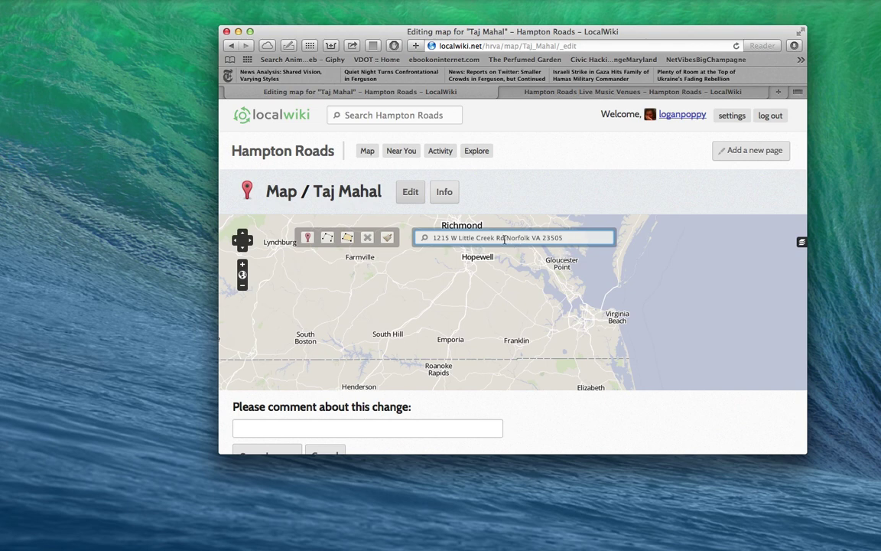
left_click_drag(506, 238, 512, 277)
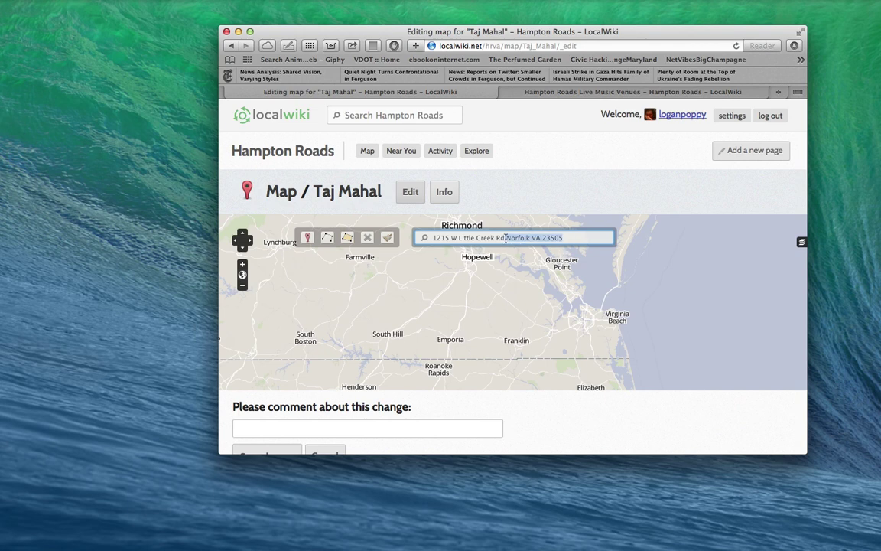
key("Left")
type(".,")
key("Return")
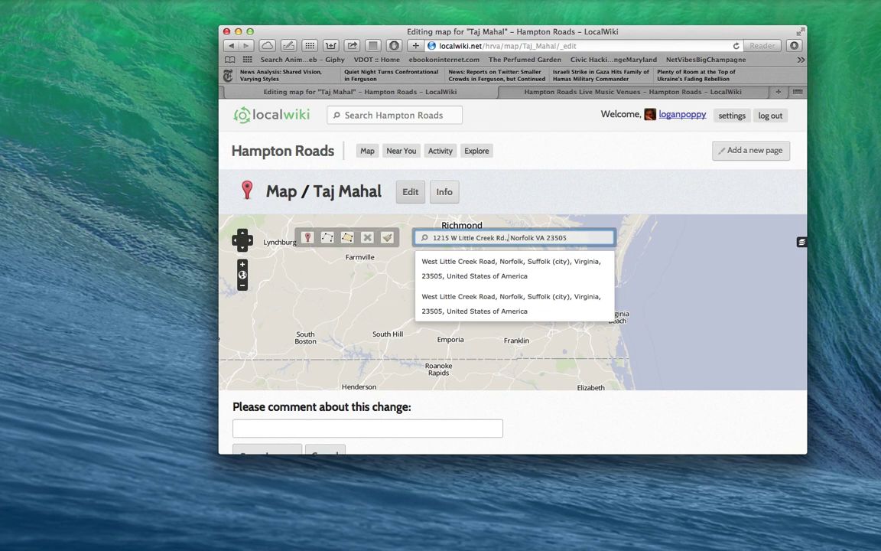
key("super+Tab")
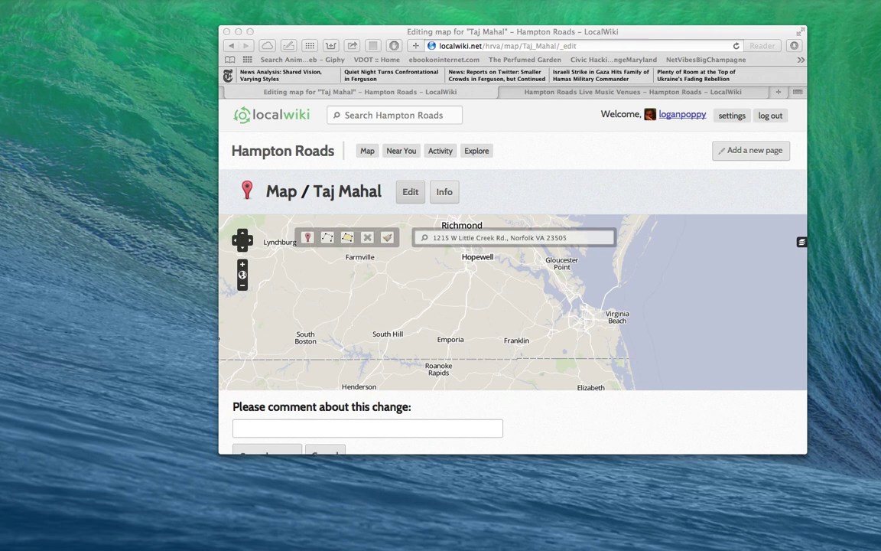
left_click_drag(791, 91, 756, 103)
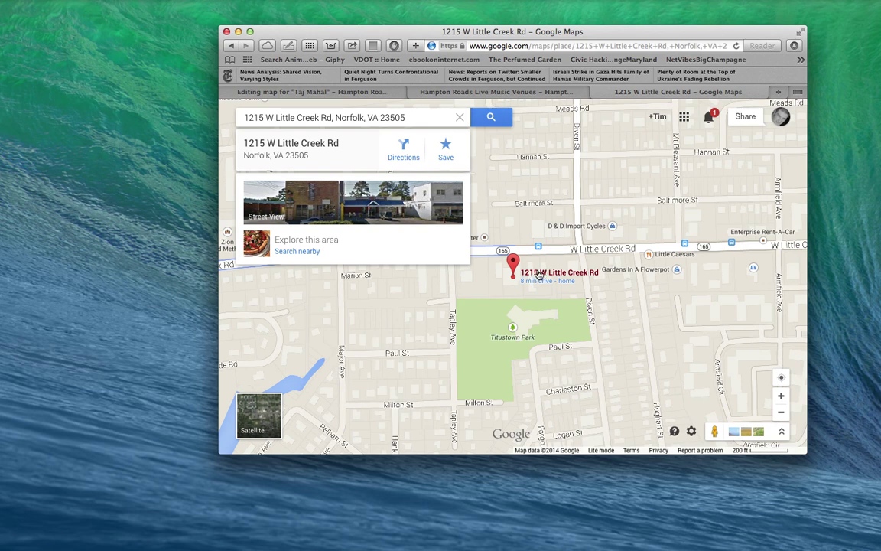
Clear the address search and zoom the LocalWiki map in toward Norfolk
mouse_move(359, 92)
left_click_drag(389, 93, 568, 96)
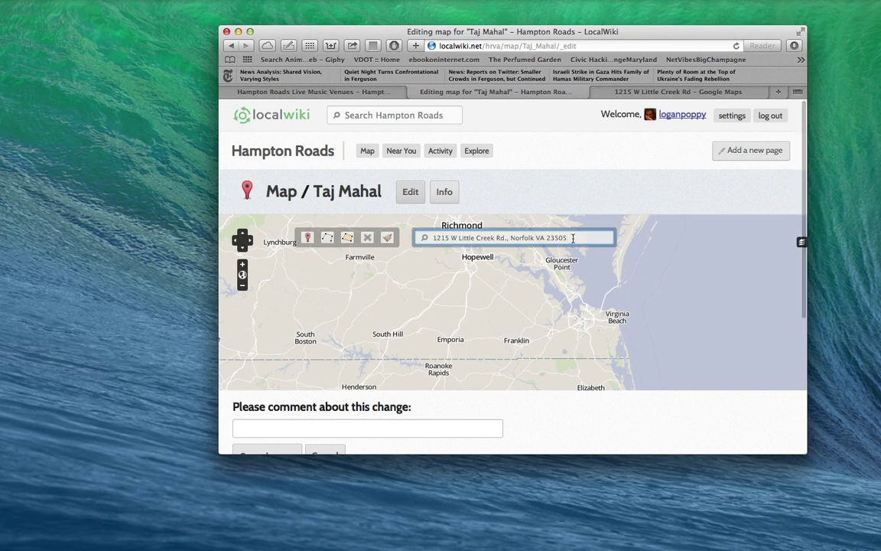
left_click_drag(570, 238, 410, 239)
key("BackSpace")
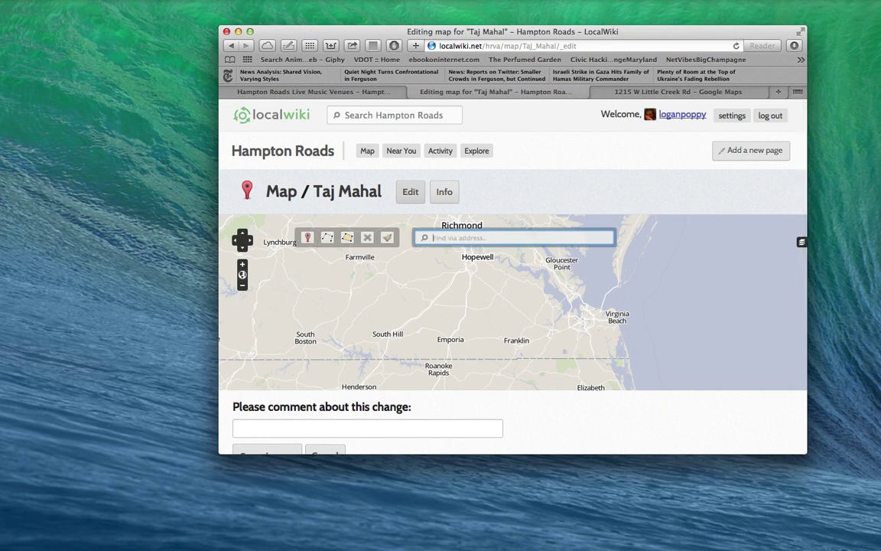
double_click(587, 311)
left_click_drag(508, 324, 509, 300)
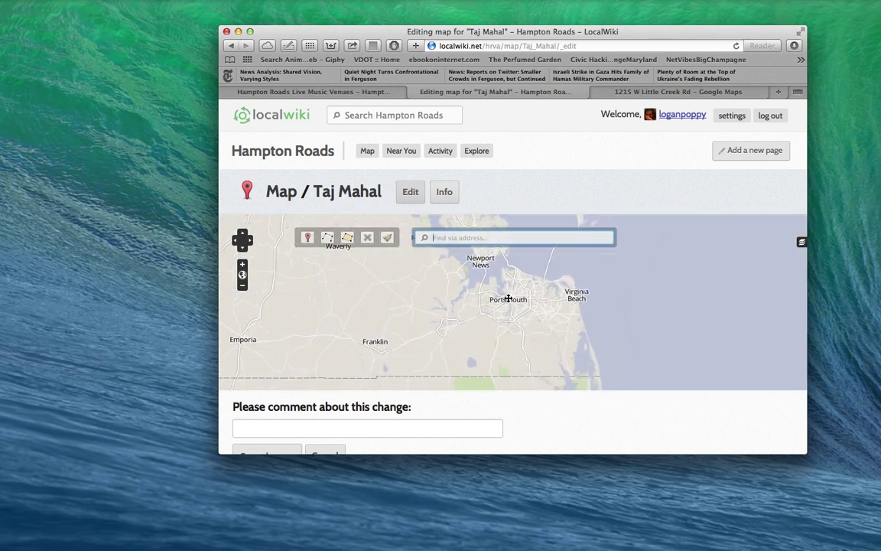
scroll(512, 281, "up", 1)
scroll(511, 281, "up", 1)
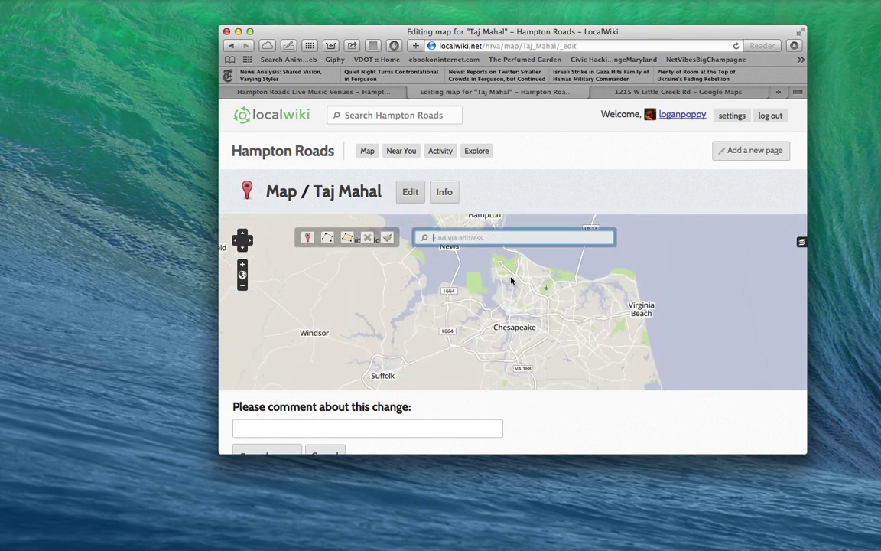
scroll(510, 278, "up", 1)
Pan the map to center W Little Creek Rd, comparing it with Google Maps
mouse_move(523, 309)
left_mouse_down()
mouse_move(510, 279)
mouse_move(521, 291)
left_mouse_up()
scroll(509, 279, "up", 1)
scroll(522, 293, "up", 1)
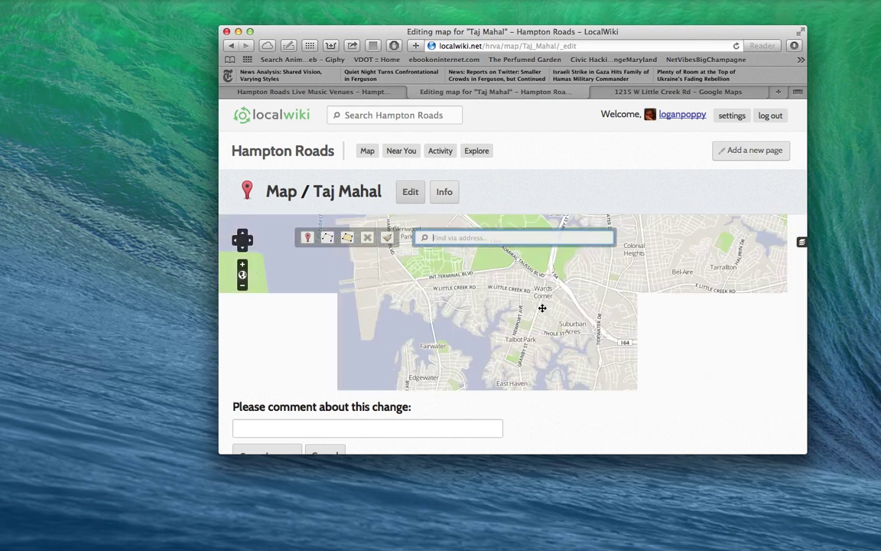
left_click_drag(488, 276, 531, 282)
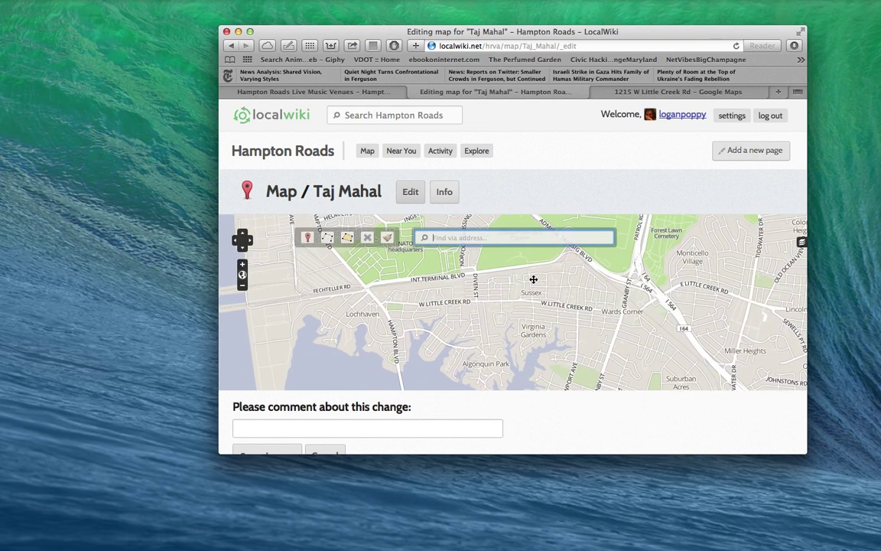
scroll(480, 312, "up", 1)
left_click_drag(480, 312, 498, 308)
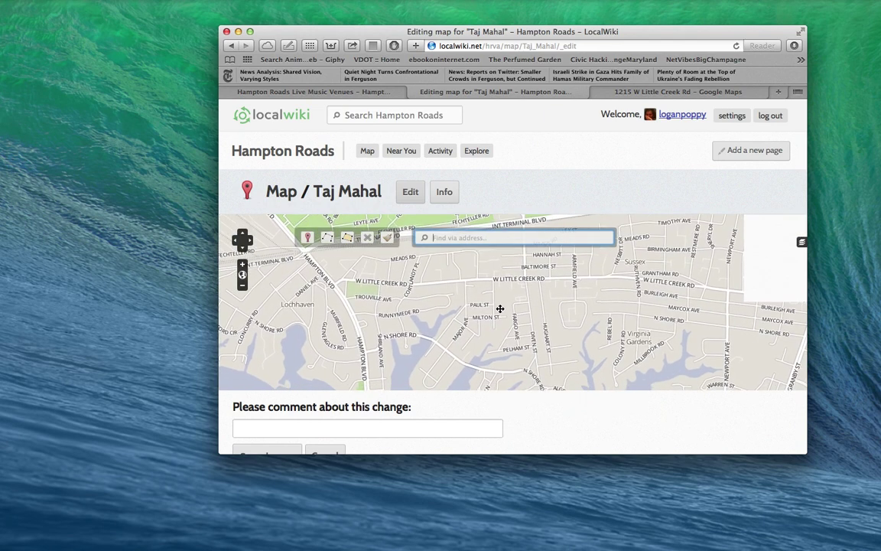
left_click(640, 92)
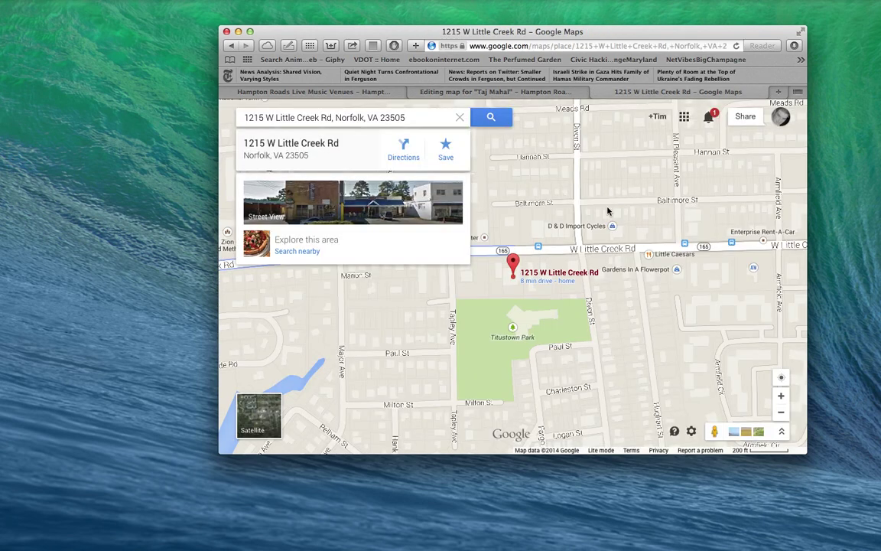
left_click(781, 413)
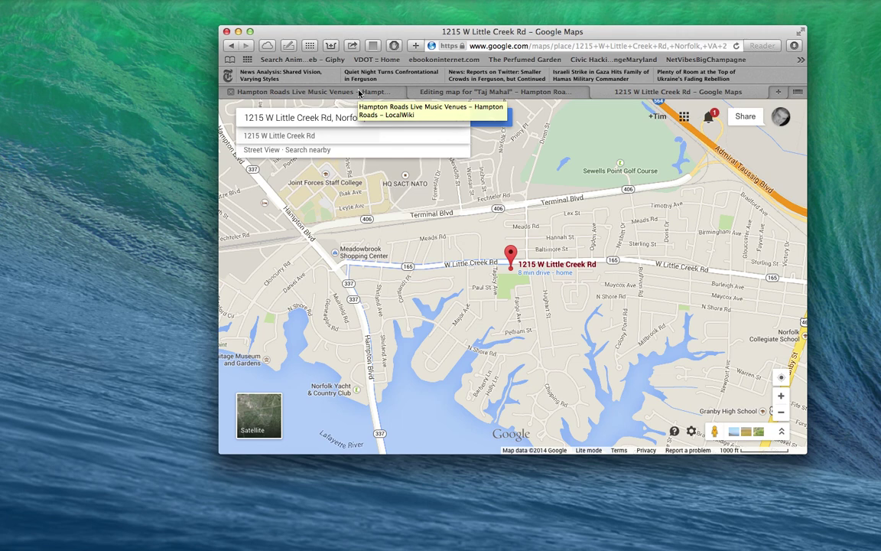
left_click(568, 92)
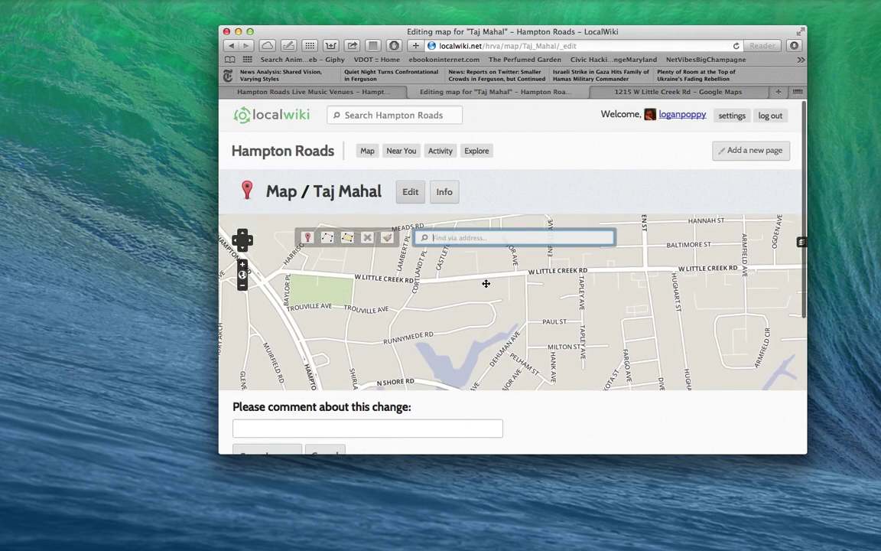
Shift the LocalWiki map east along W Little Creek Rd past Paul St
mouse_move(494, 281)
left_mouse_down()
mouse_move(527, 280)
mouse_move(461, 276)
left_mouse_up()
left_click(713, 92)
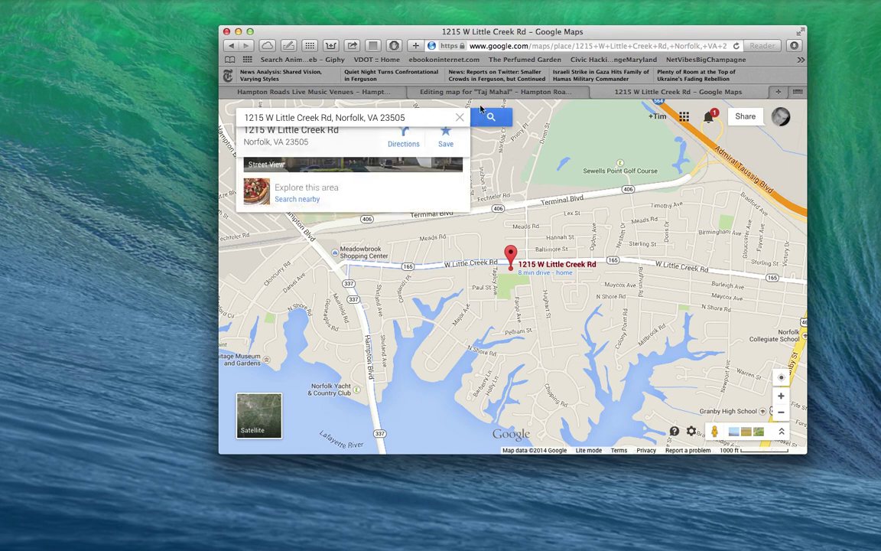
key("ctrl+shift+Tab")
left_click_drag(559, 321, 492, 320)
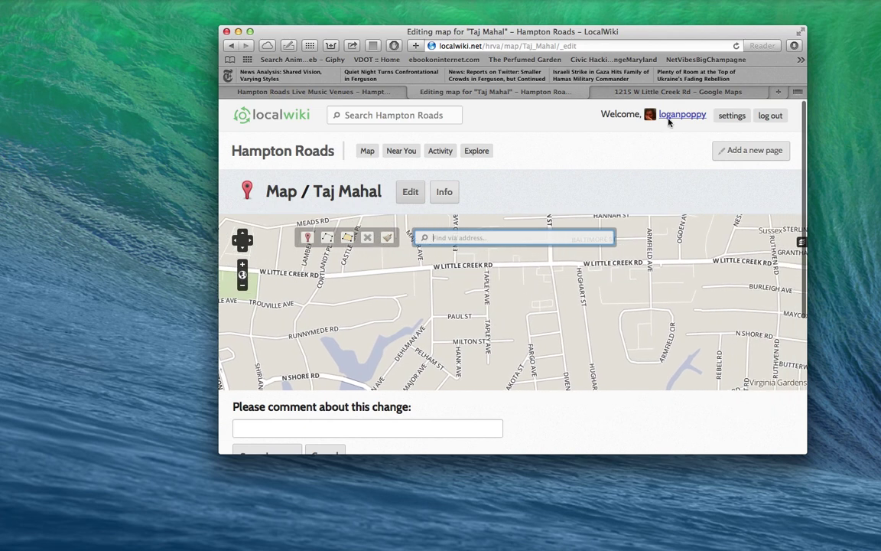
left_click(656, 93)
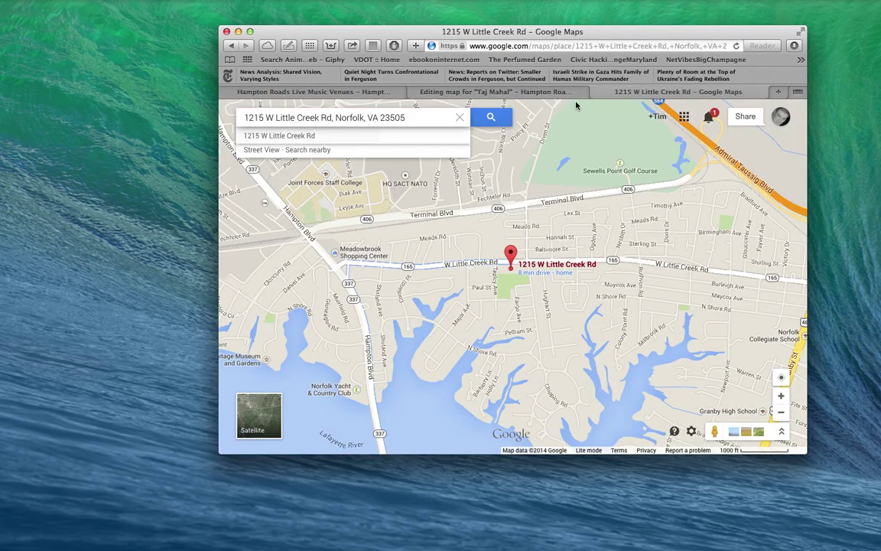
double_click(568, 240)
double_click(552, 263)
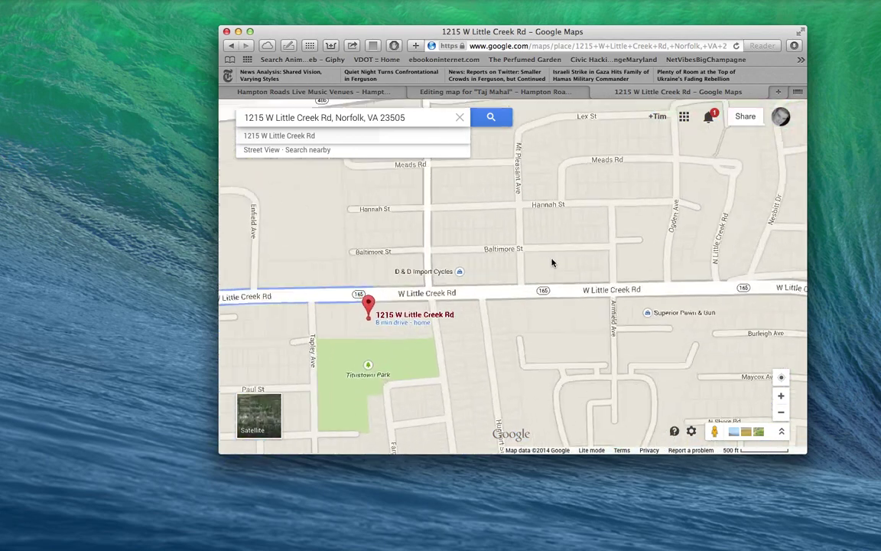
left_click_drag(452, 324, 557, 297)
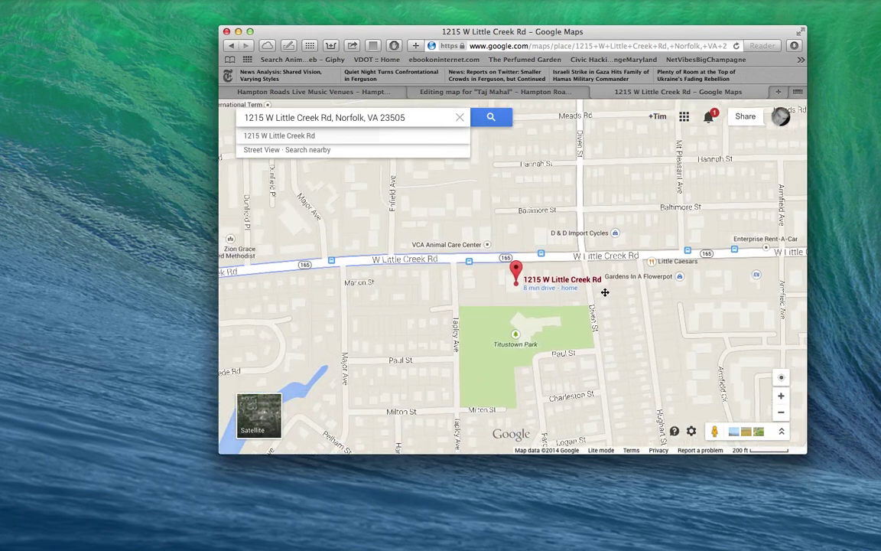
left_click(537, 293)
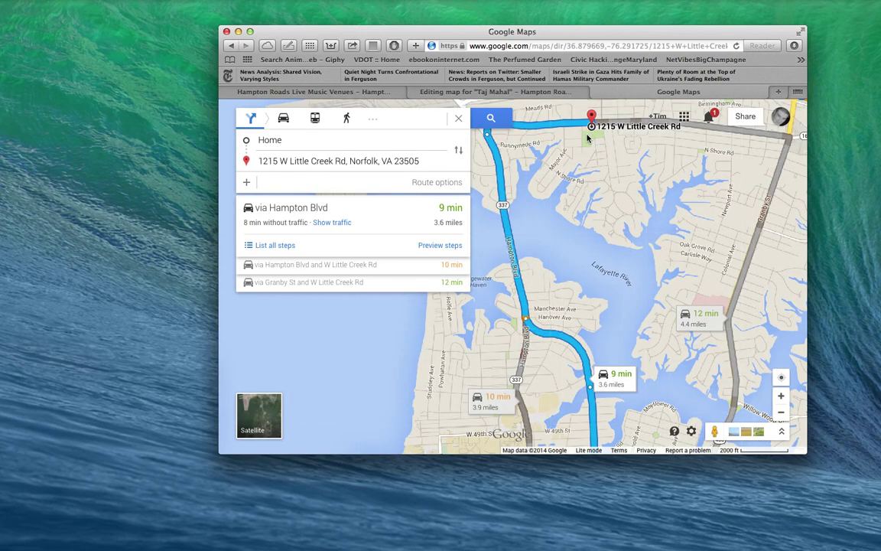
left_click(587, 136)
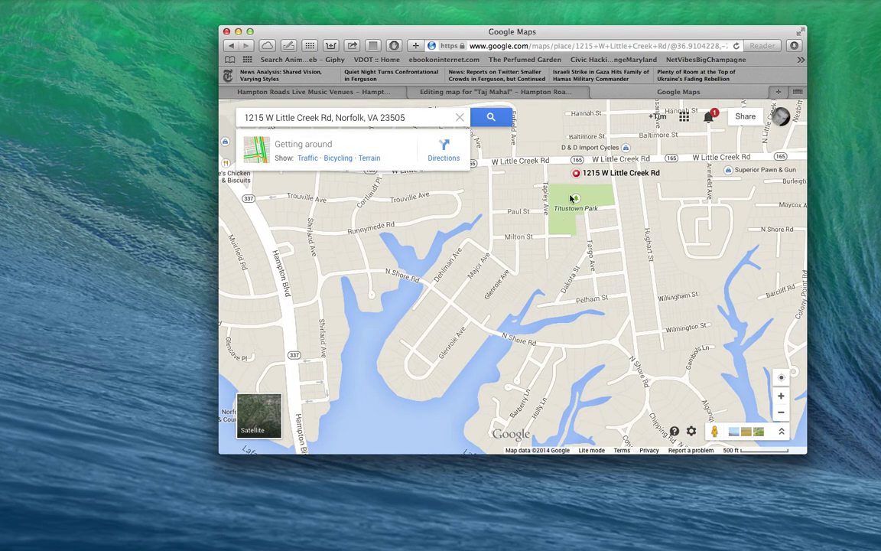
scroll(585, 208, "up", 2)
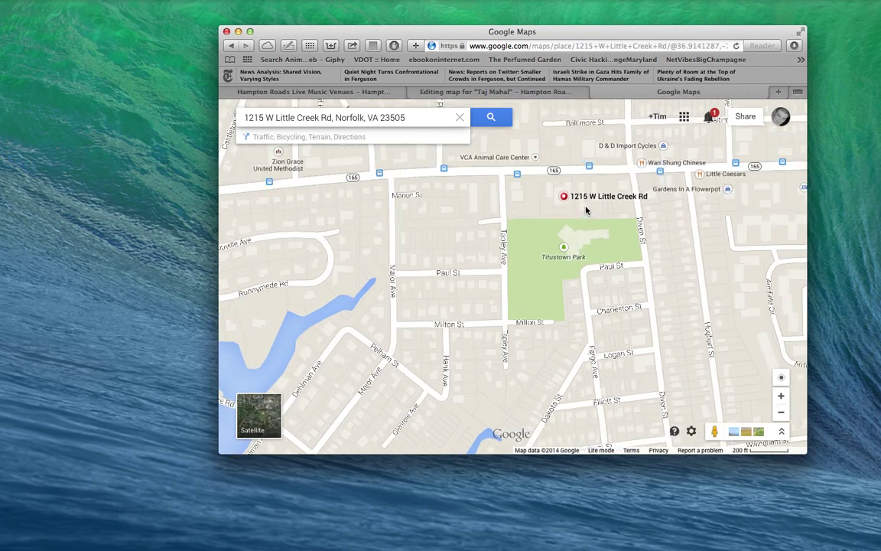
left_click(584, 208)
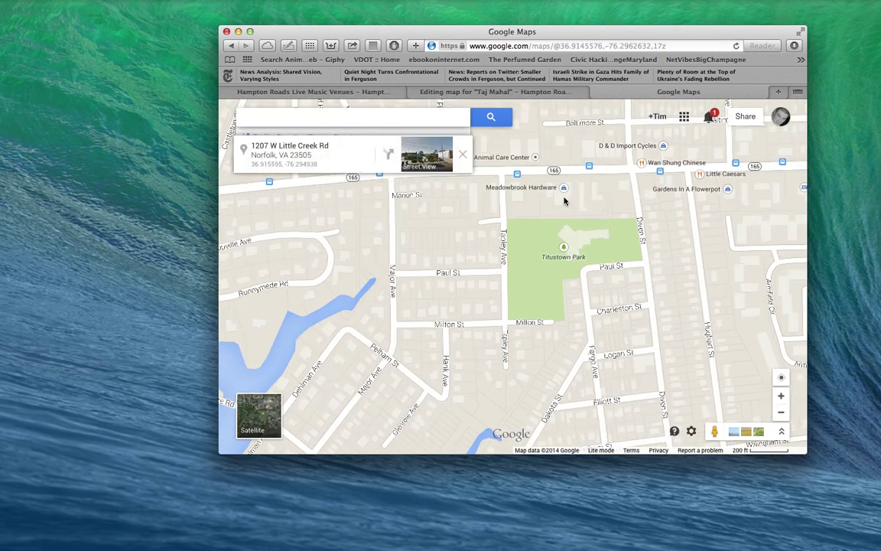
left_click(563, 192)
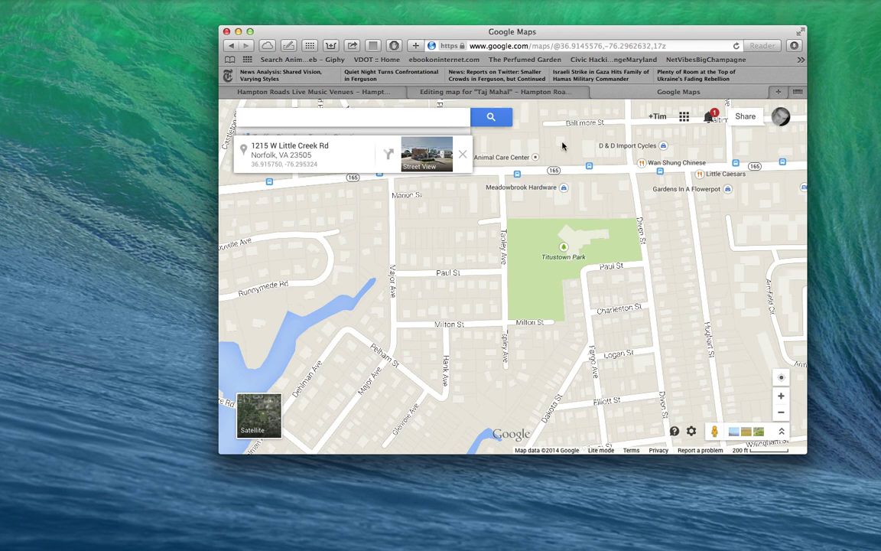
Zoom the LocalWiki map onto W Little Creek Rd by Tapley Ave, cross-checking Google Maps
left_click(563, 93)
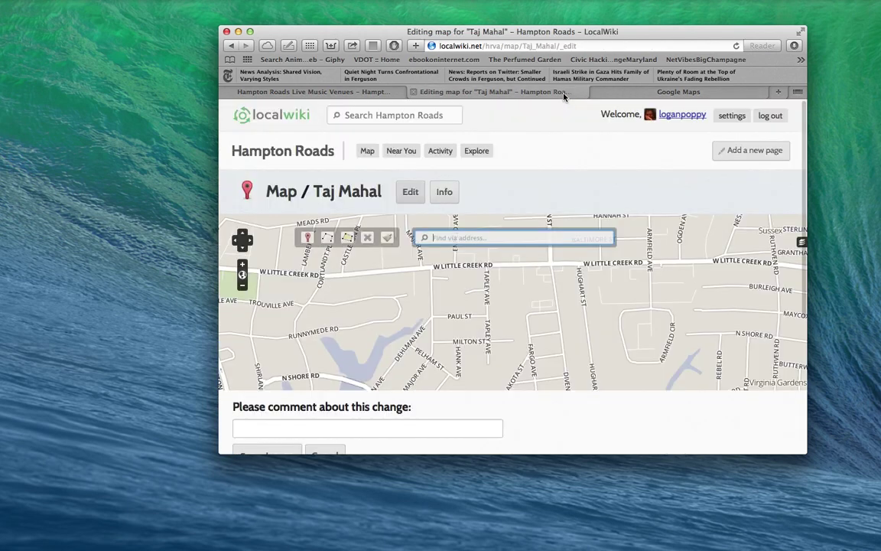
scroll(510, 289, "up", 1)
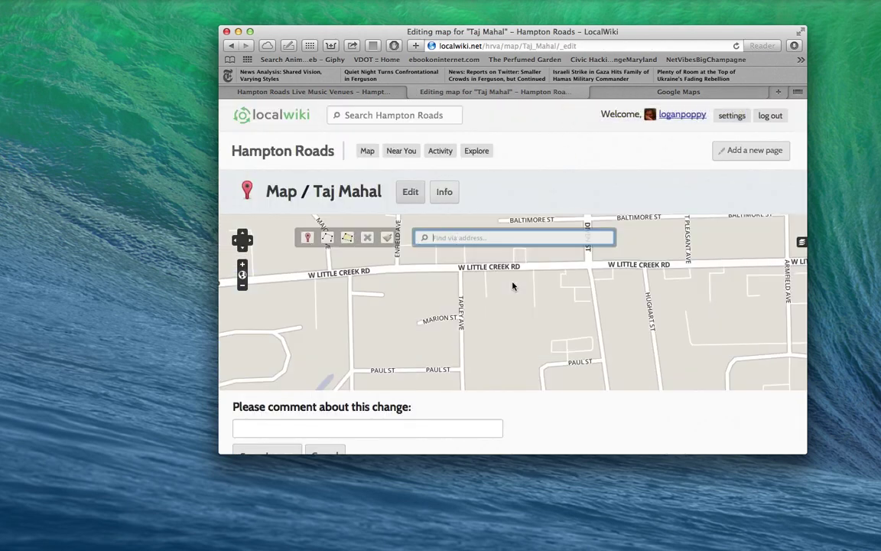
scroll(513, 287, "up", 1)
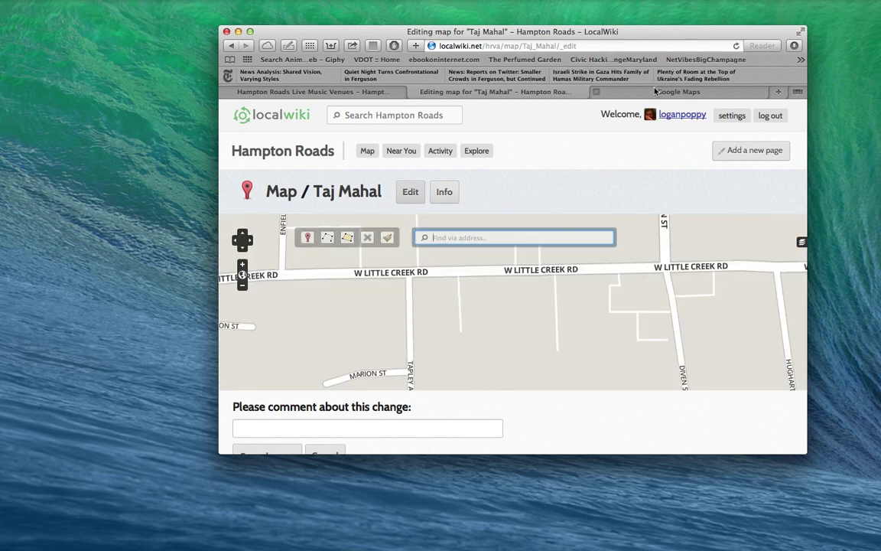
left_click(655, 92)
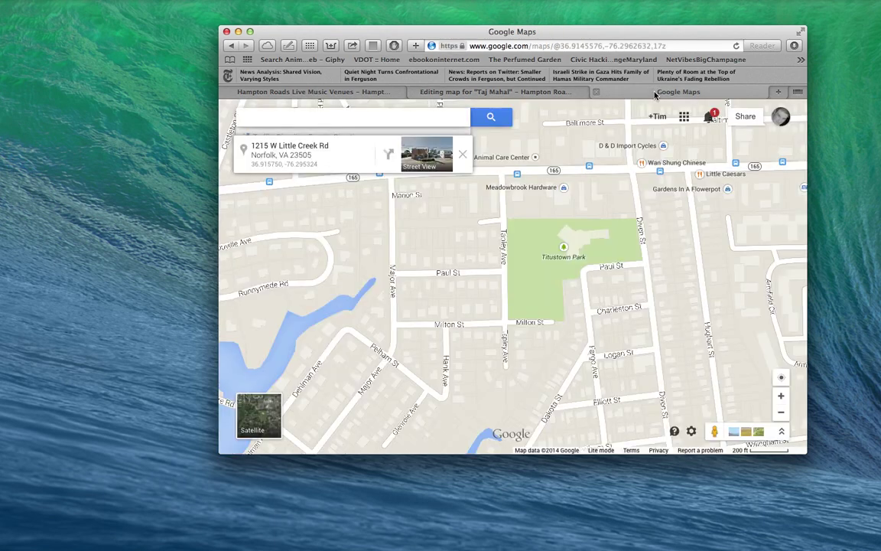
left_click(563, 93)
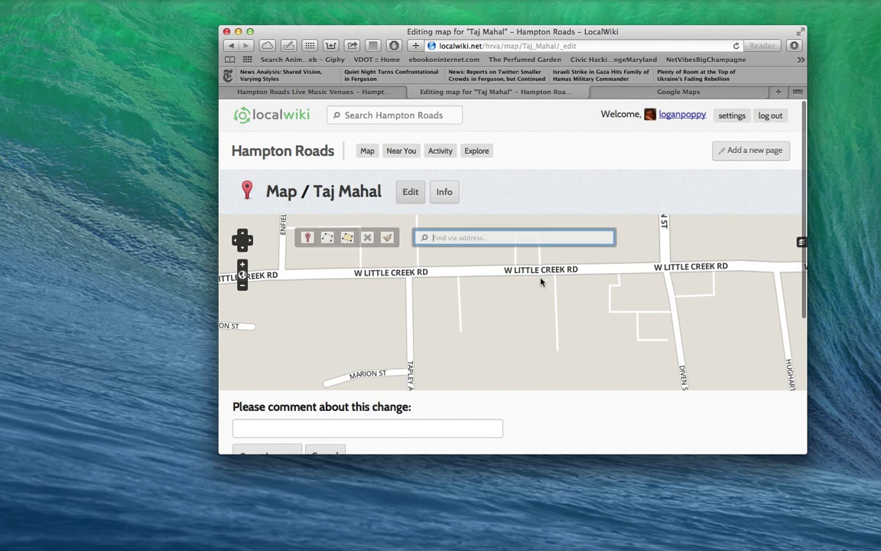
left_click(656, 92)
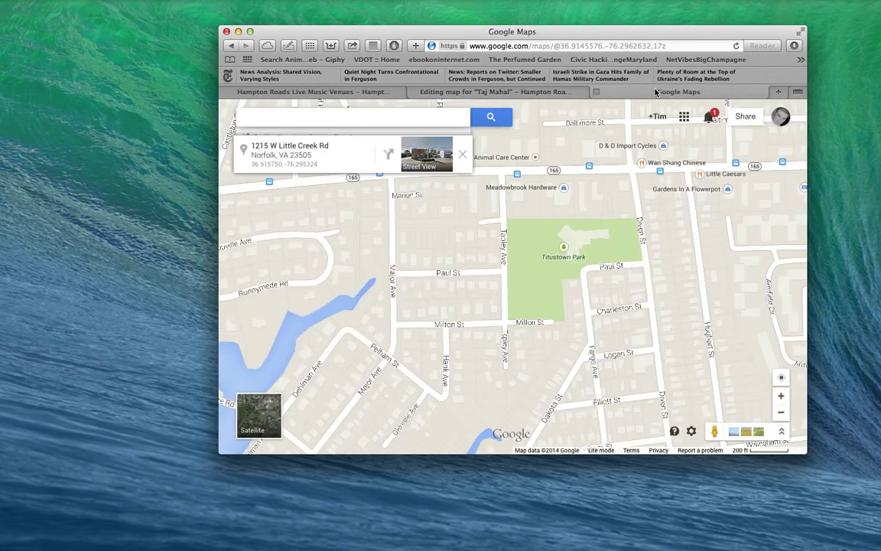
left_click(499, 88)
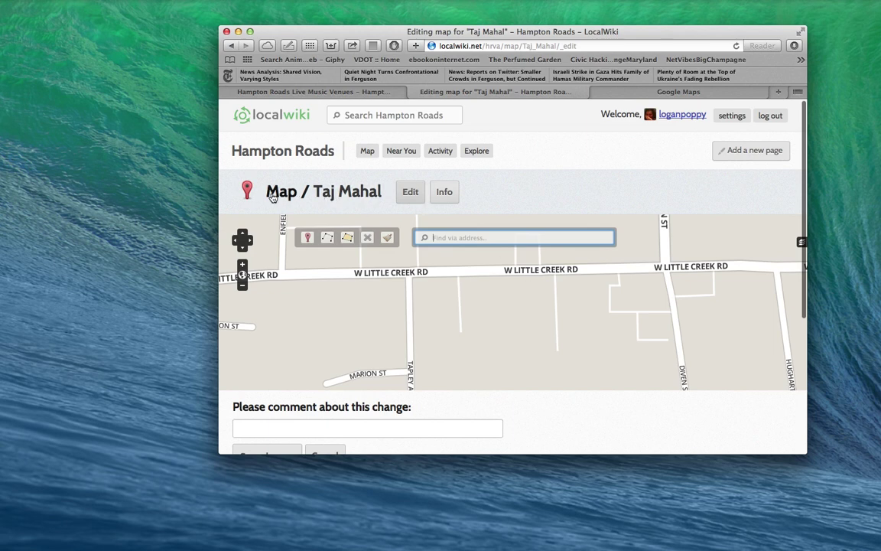
Place a point marker south of W Little Creek Rd, east of Tapley Ave, retrying until positioned
left_click(307, 238)
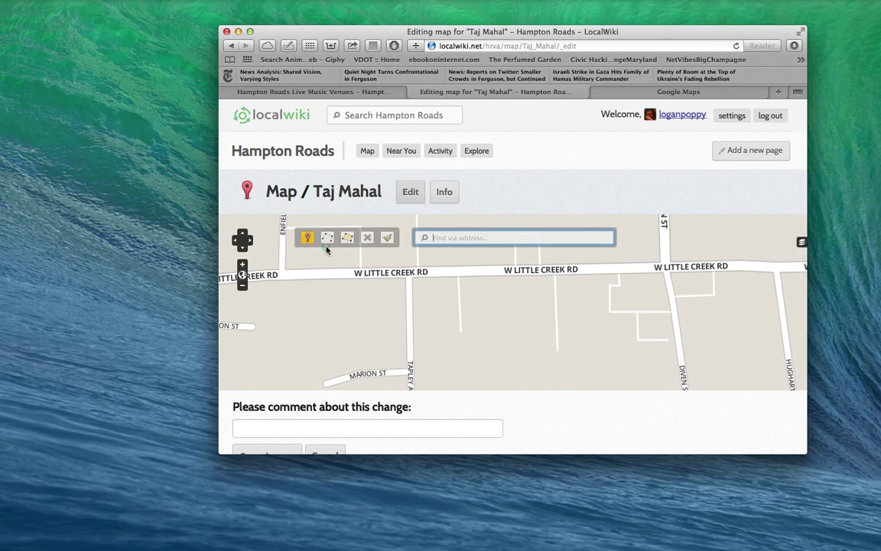
left_click(534, 287)
left_click(387, 240)
left_click(309, 239)
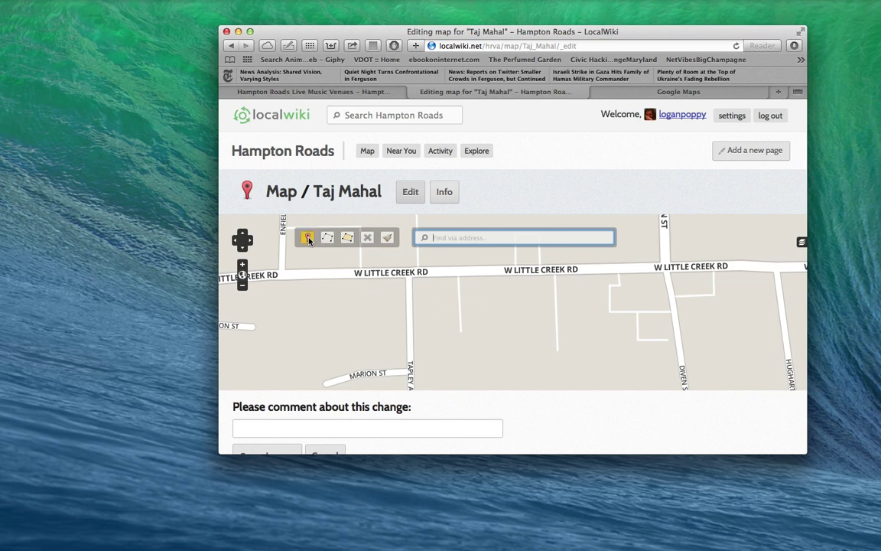
left_click(531, 288)
left_click(307, 238)
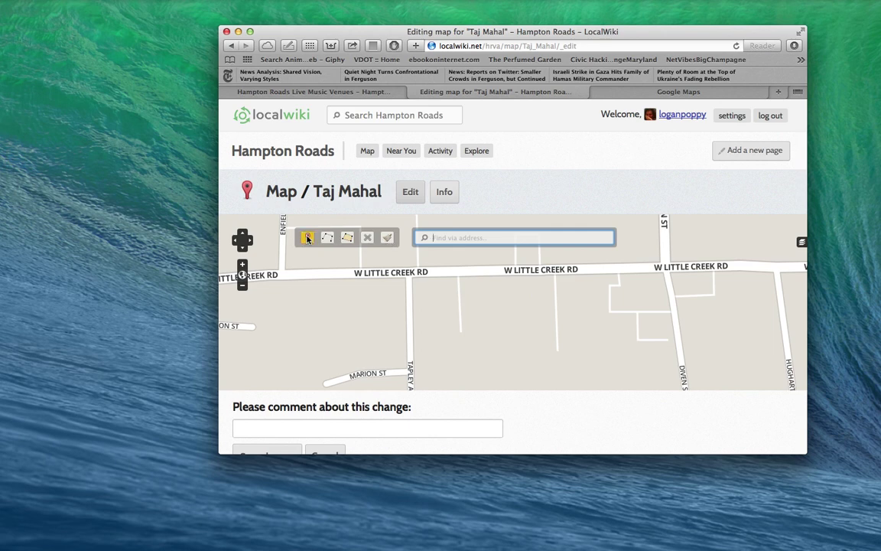
left_click(536, 289)
Comment 'This is approximat' plus the pasted Norfolk address, save the map, and return to the page
scroll(497, 339, "down", 2)
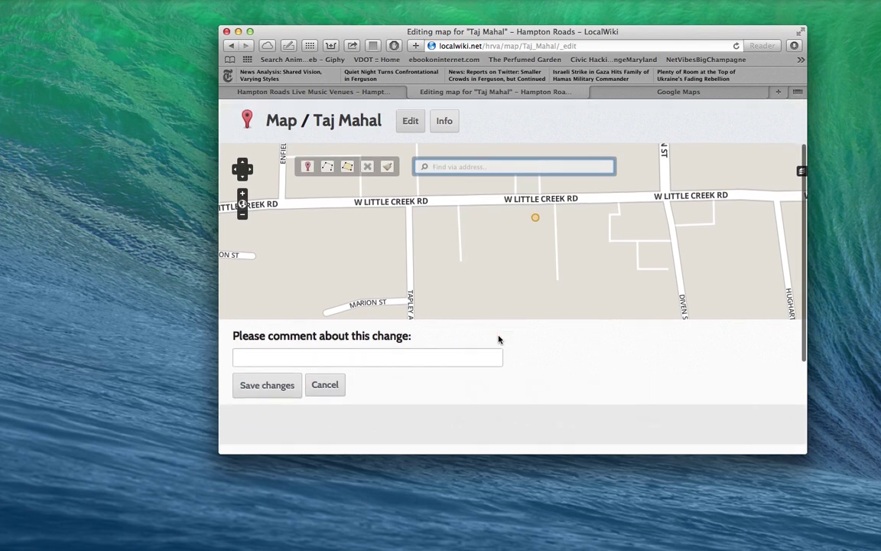
left_click(445, 348)
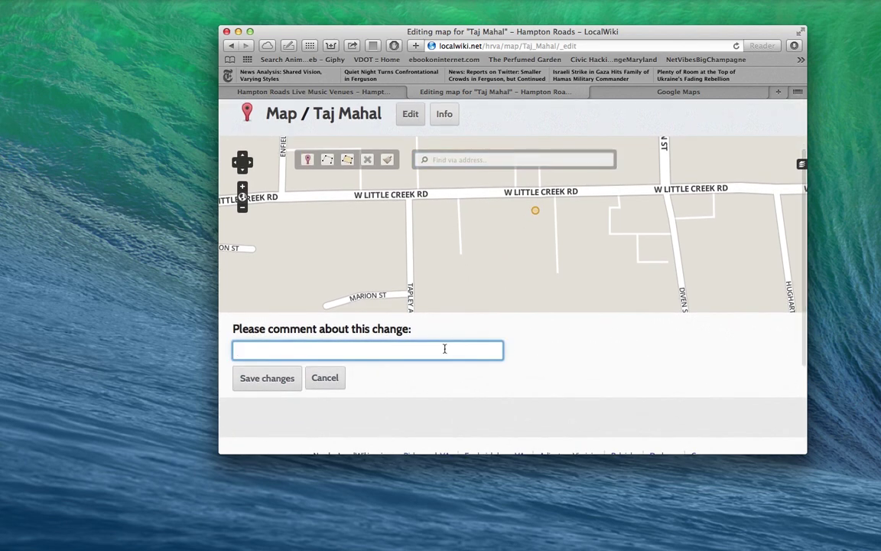
type("This is app")
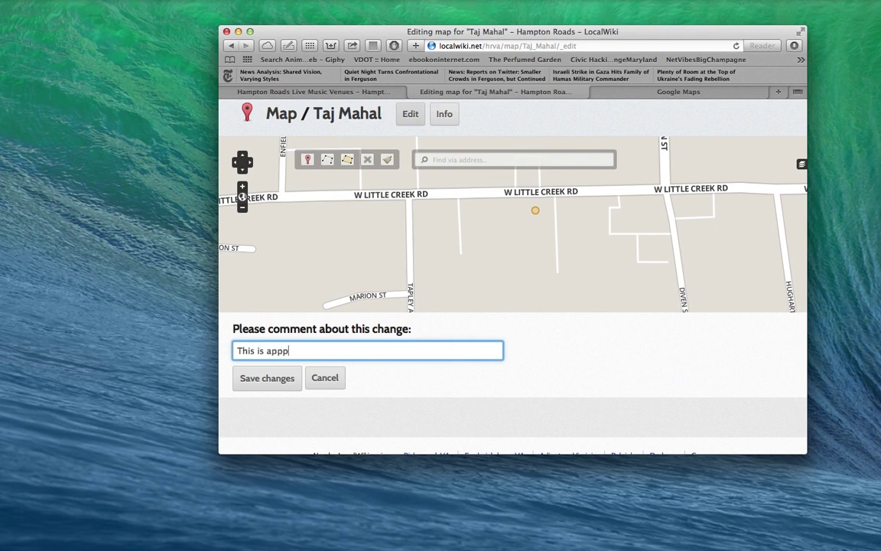
type("roxi")
type("mately")
key("super+v")
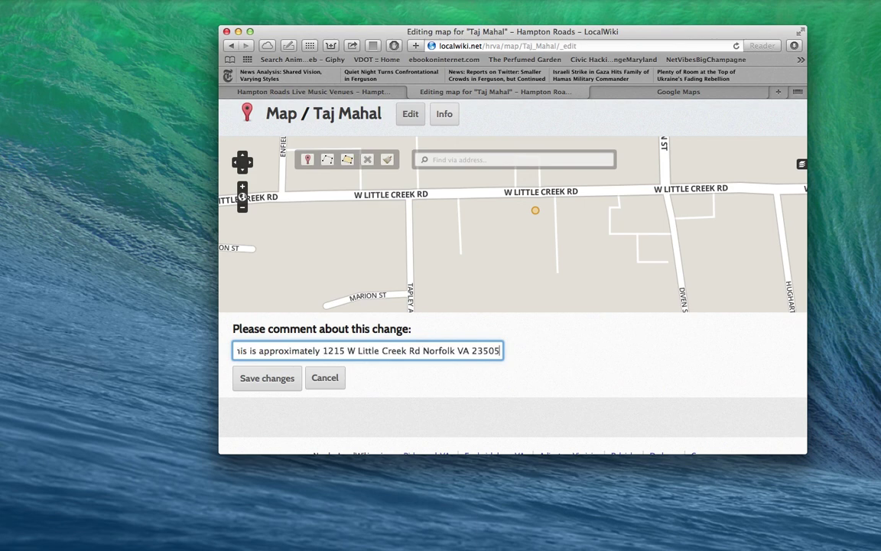
left_click(268, 378)
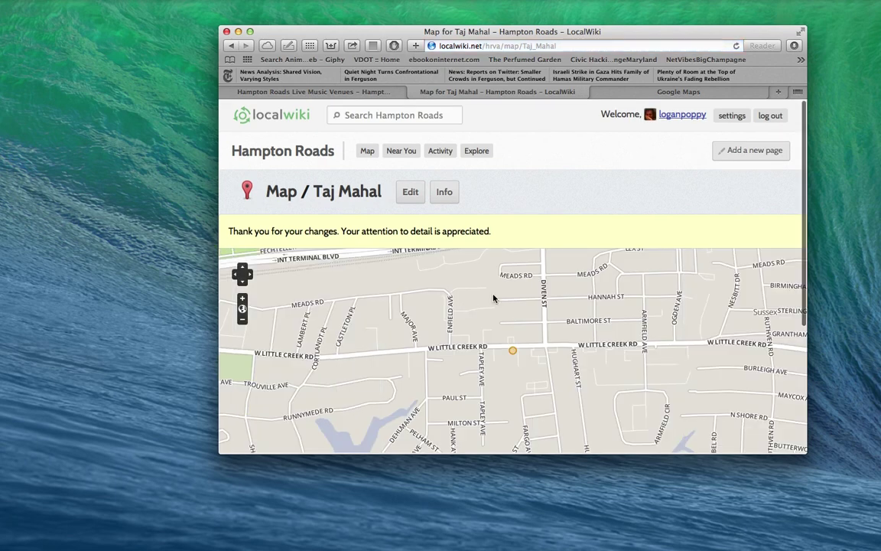
scroll(493, 298, "down", 1)
scroll(493, 299, "down", 1)
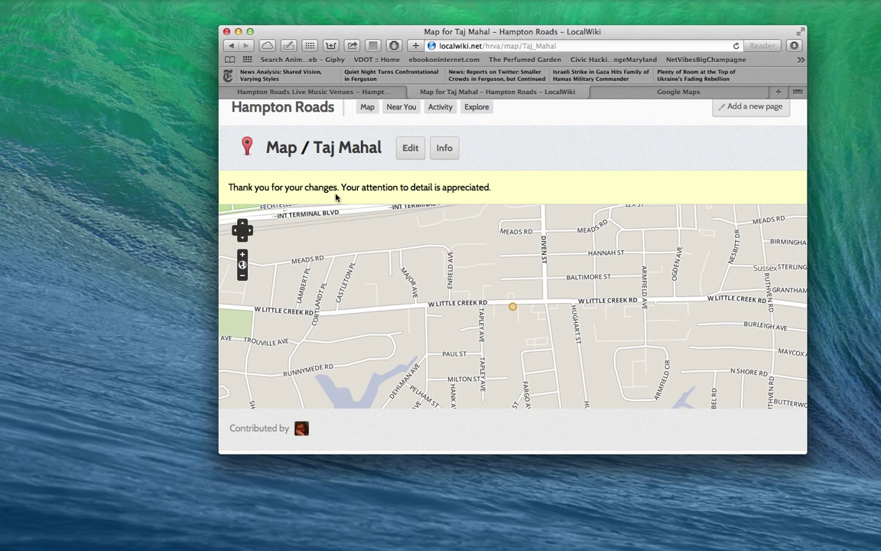
left_click(335, 151)
Close the Google Maps tab to return to LocalWiki
scroll(523, 273, "down", 3)
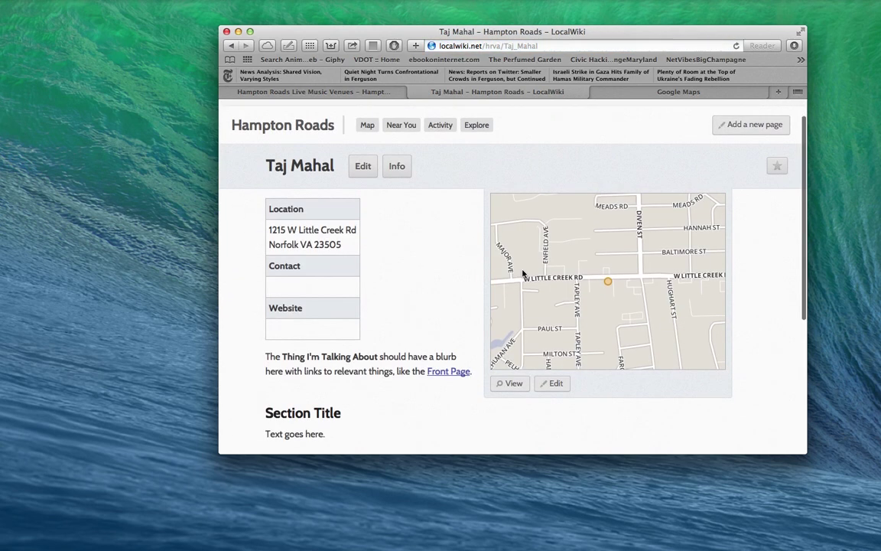
scroll(523, 273, "down", 1)
scroll(523, 273, "down", 4)
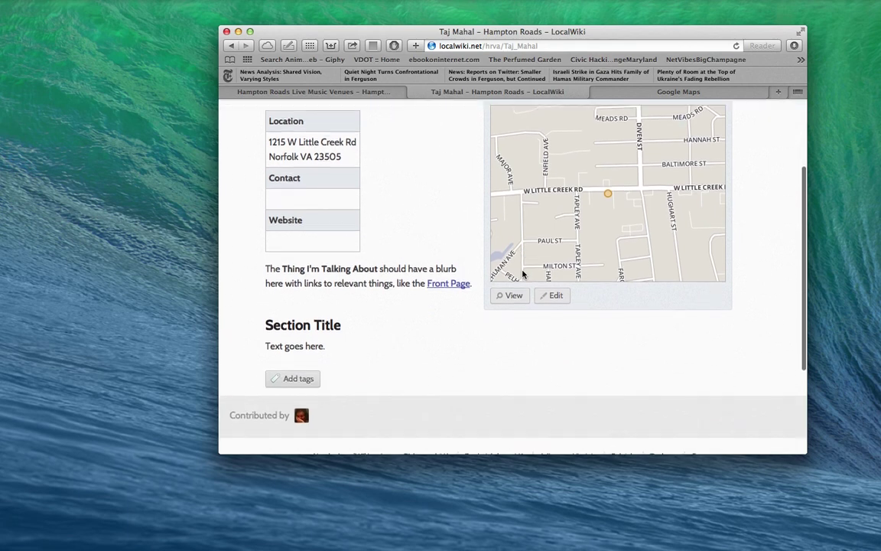
scroll(523, 274, "down", 1)
scroll(524, 273, "down", 2)
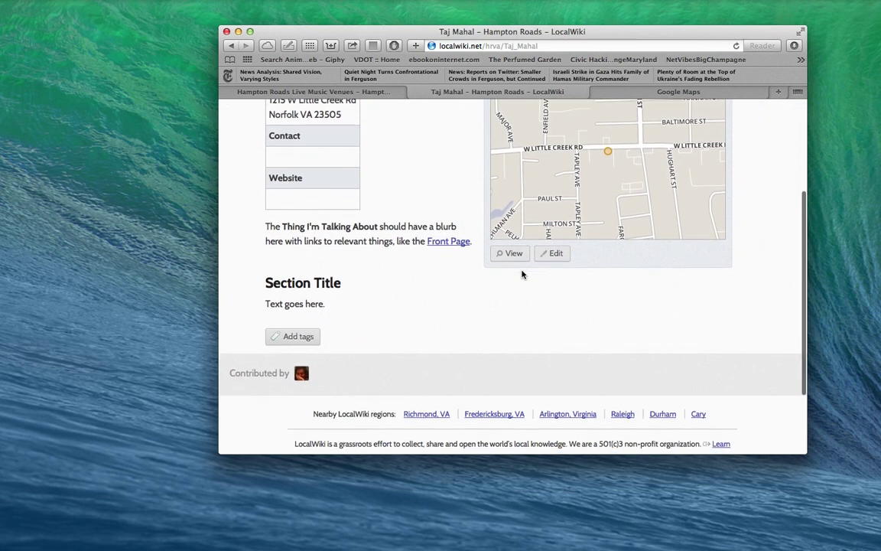
scroll(405, 169, "up", 1)
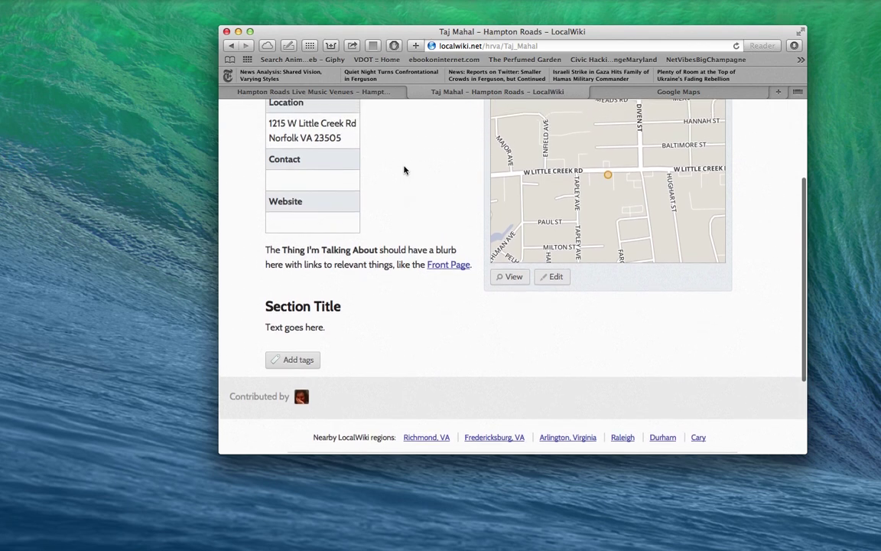
left_click(595, 92)
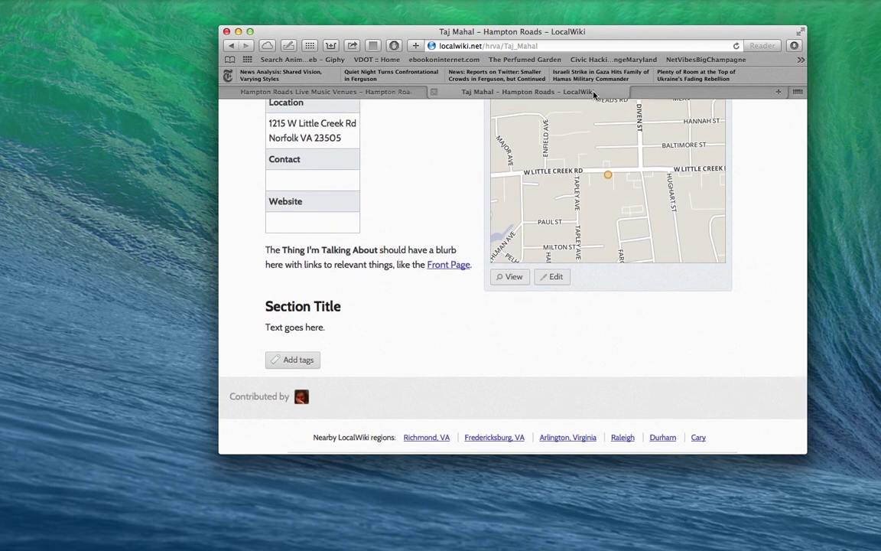
left_click(407, 93)
Scroll the Live Music Venues page down to the Inactive Music Venues list and its map
scroll(425, 163, "down", 2)
scroll(423, 168, "up", 1)
scroll(423, 168, "down", 6)
scroll(424, 164, "down", 1)
scroll(425, 165, "down", 6)
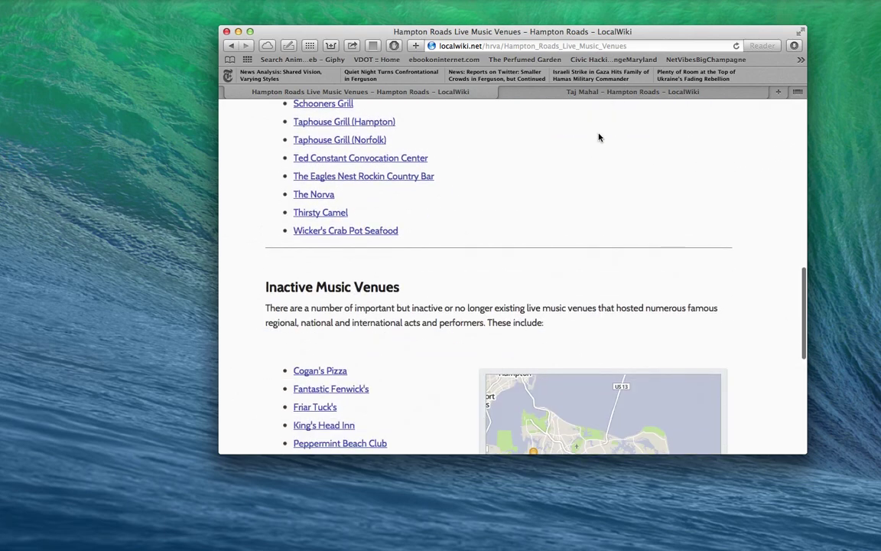
scroll(600, 138, "down", 2)
left_click(730, 60)
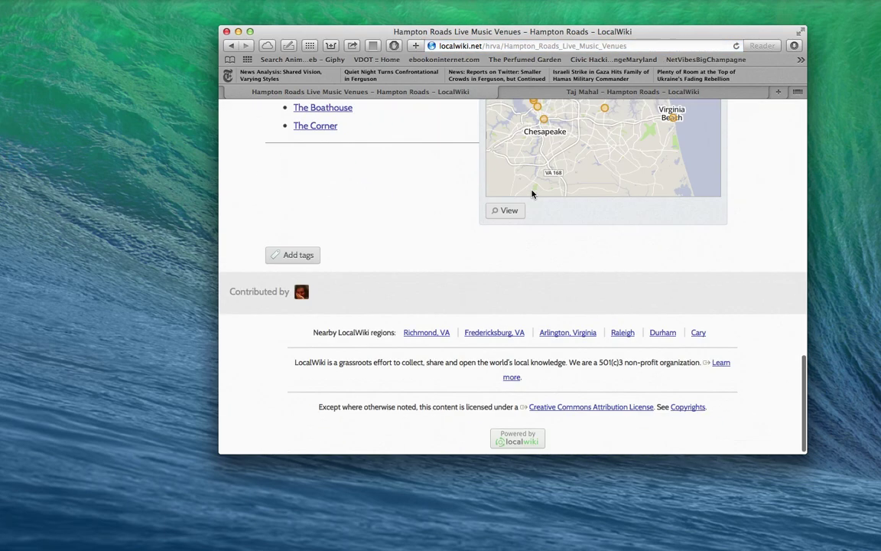
scroll(532, 195, "up", 5)
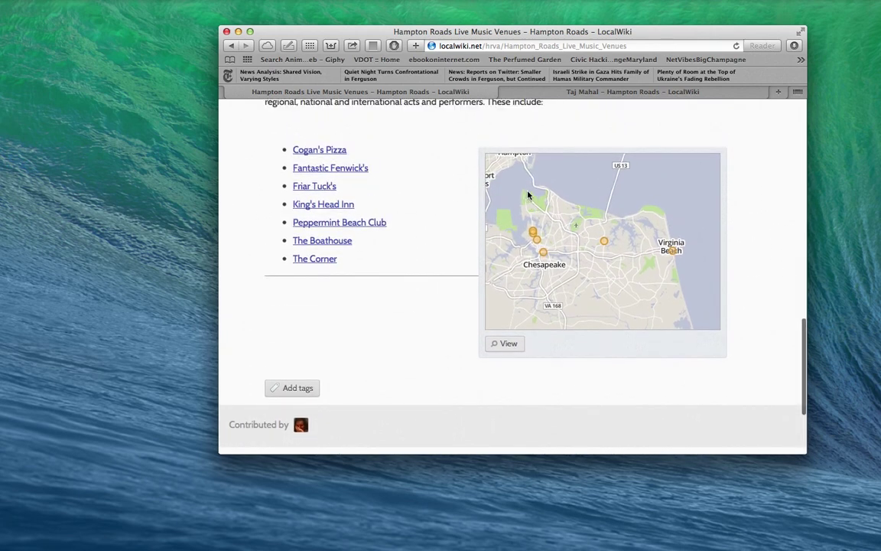
On the Taj Mahal page, add the tags norfolk and livemusic
left_click(641, 91)
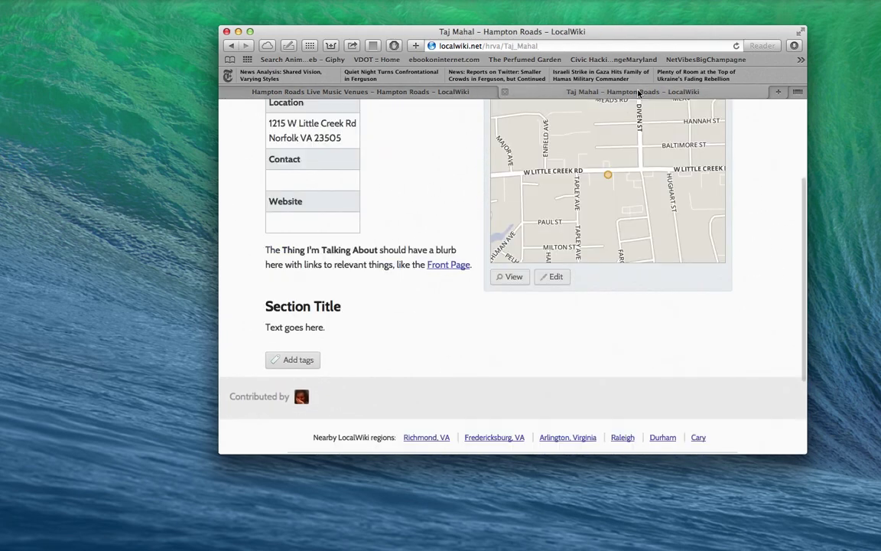
left_click(276, 367)
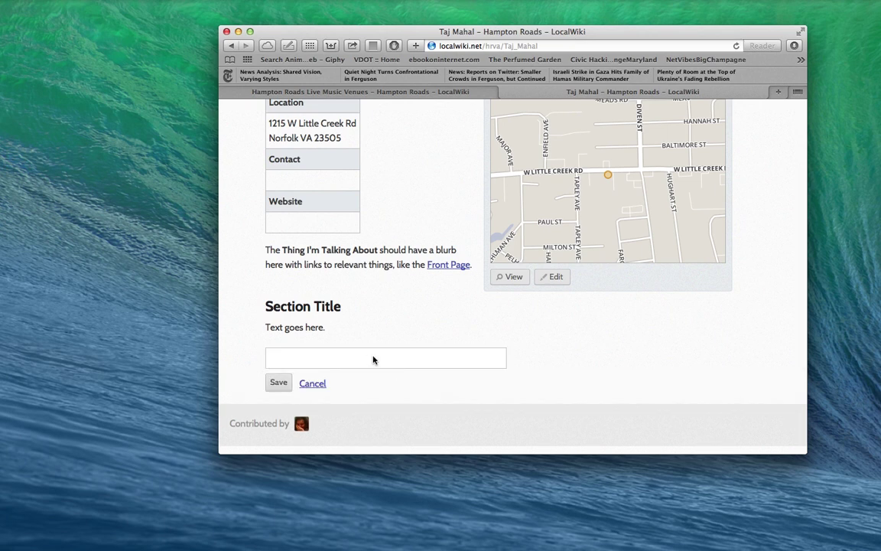
type("norfolk")
key("Return")
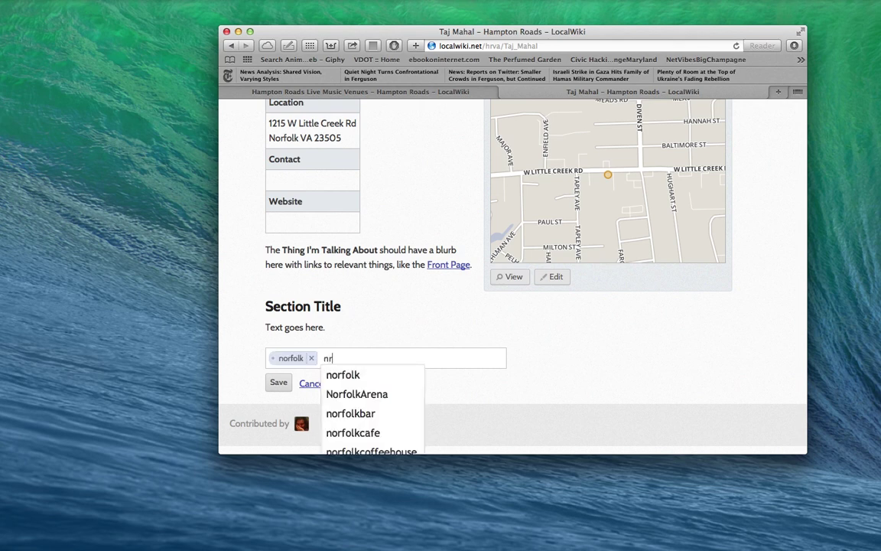
type("r")
key("BackSpace")
key("BackSpace")
key("BackSpace")
key("BackSpace")
type("ivemusic")
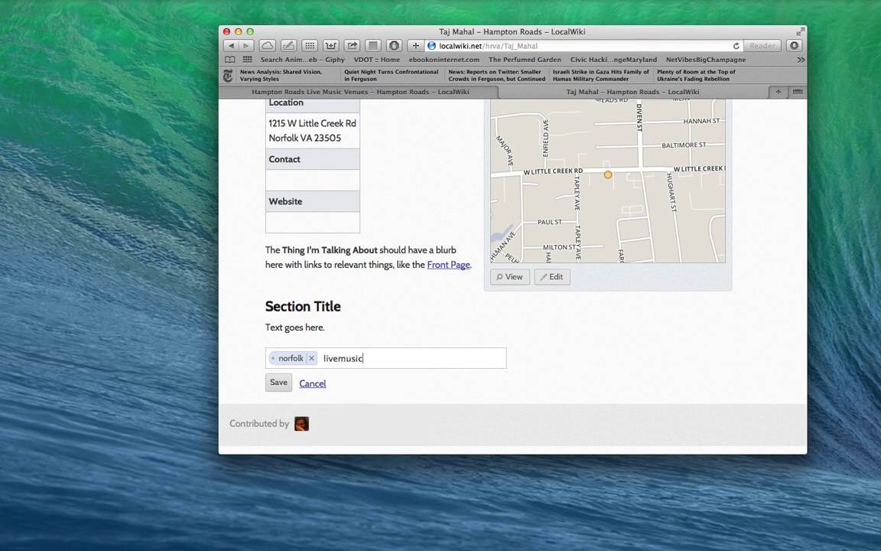
key("Return")
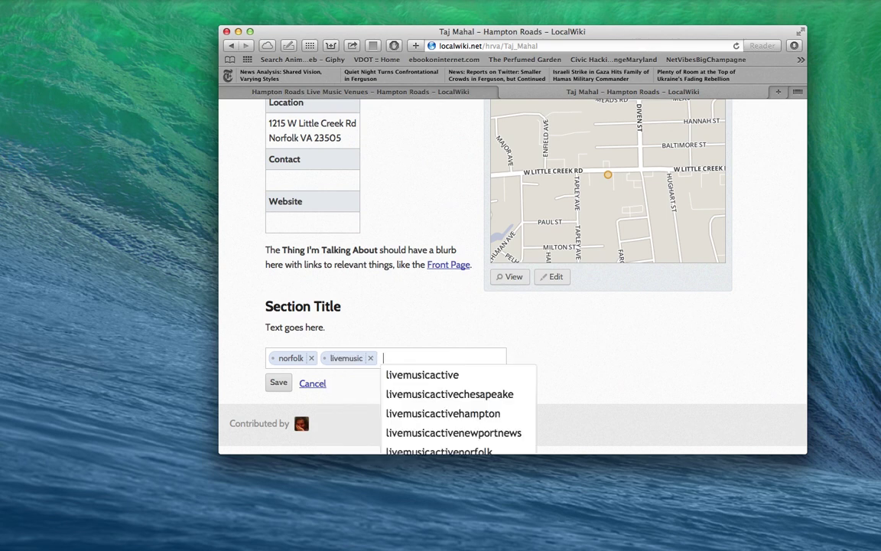
Add the livemusicinactivenorfolk and livemusicinactive tags, then save the page
key("Down")
key("Down")
key("Down")
key("Down")
key("Down")
key("Down")
key("Down")
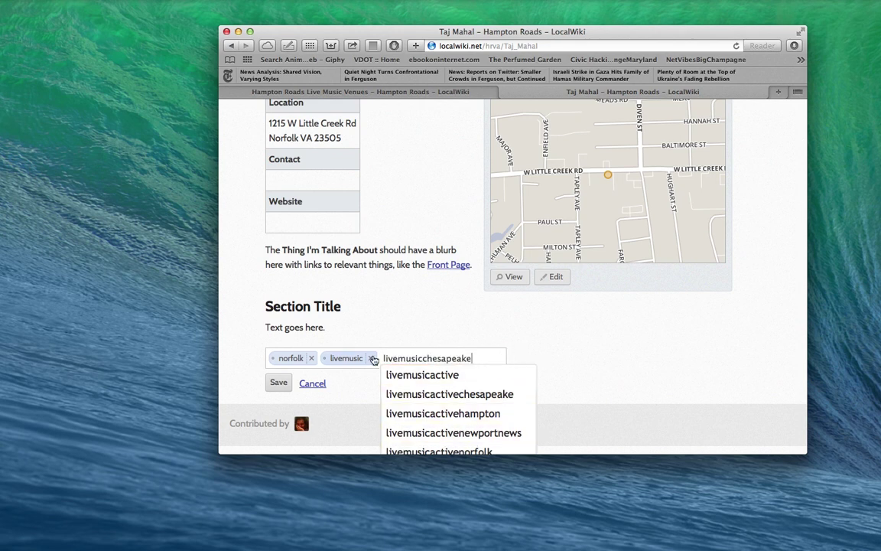
scroll(410, 350, "down", 1)
scroll(413, 405, "down", 2)
scroll(450, 414, "down", 2)
scroll(450, 414, "down", 2)
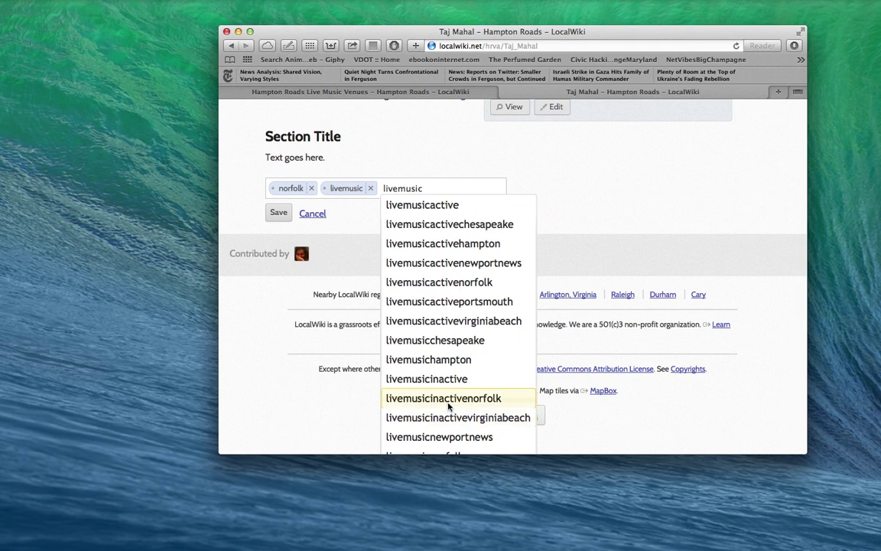
left_click(449, 398)
type("livemusicinactive")
key("Return")
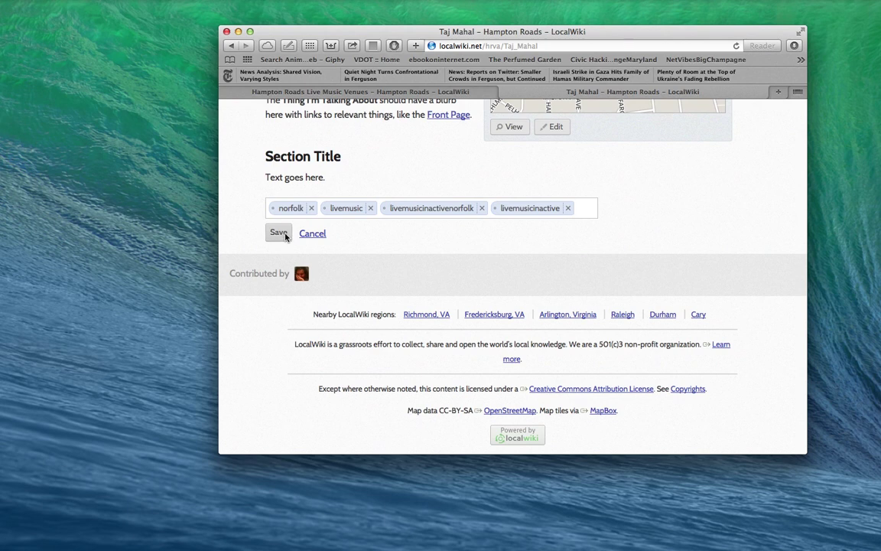
scroll(285, 237, "up", 1)
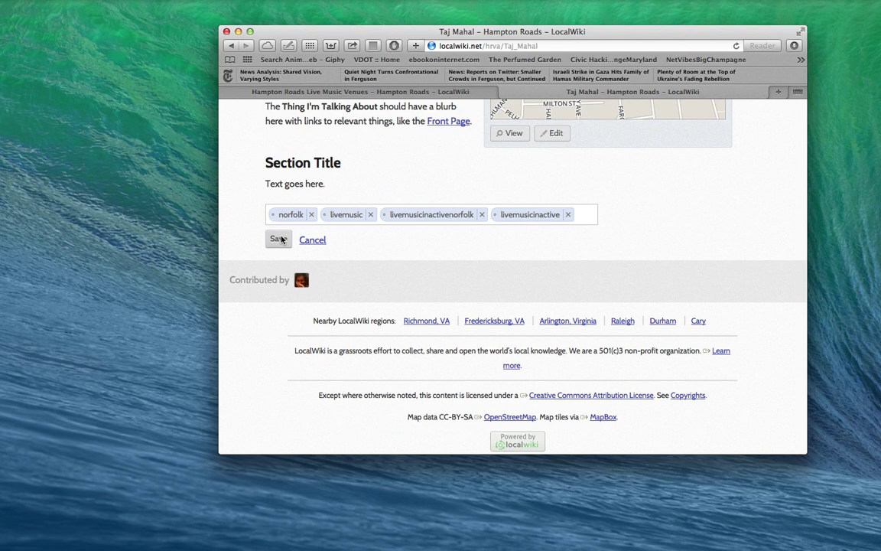
left_click(280, 240)
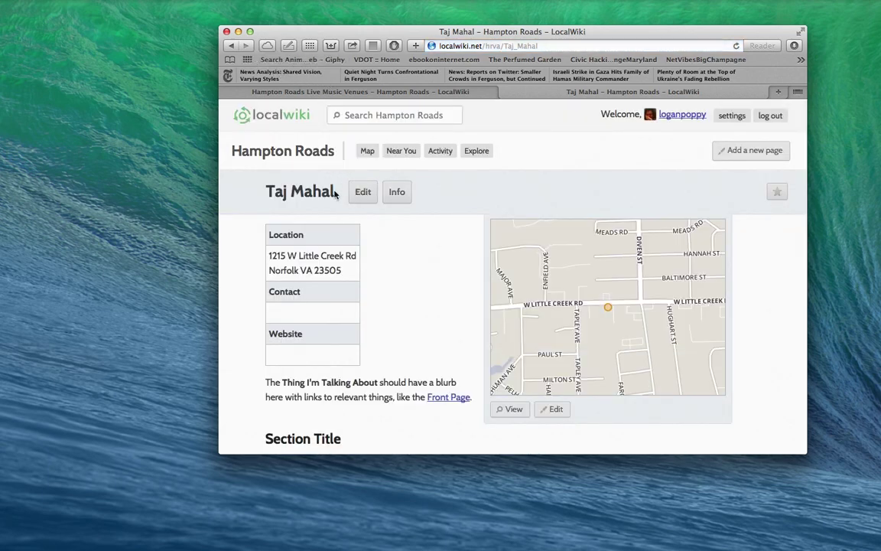
Enter 'Taj Mahal Restaurant & Lounge' as the new page name in the rename form
left_click(352, 196)
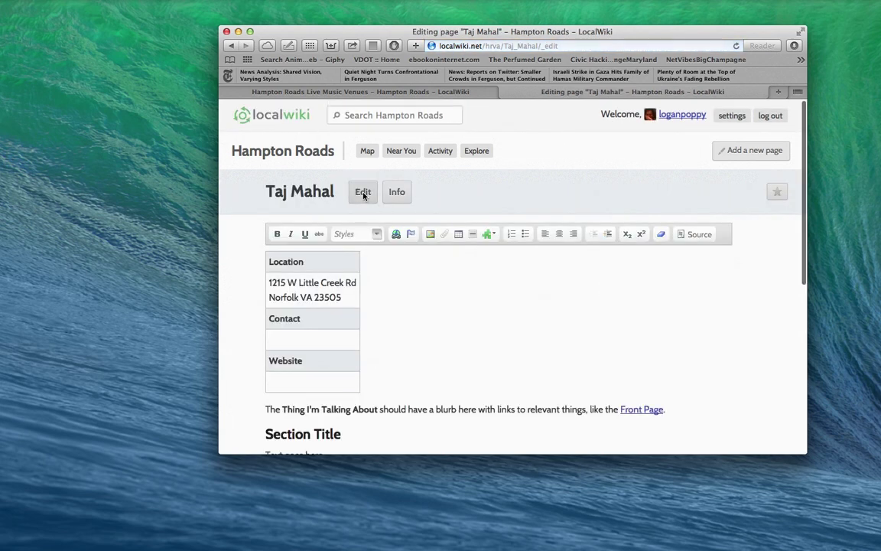
left_click(327, 197)
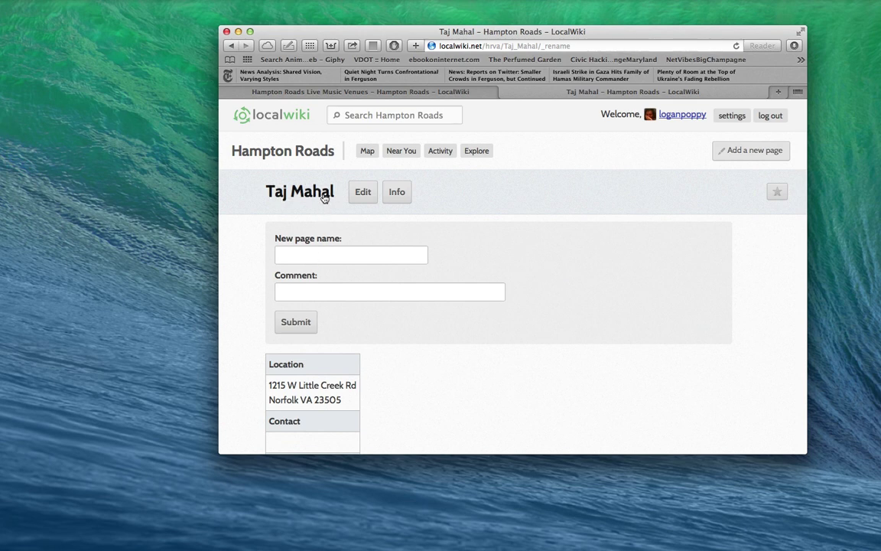
left_click(318, 253)
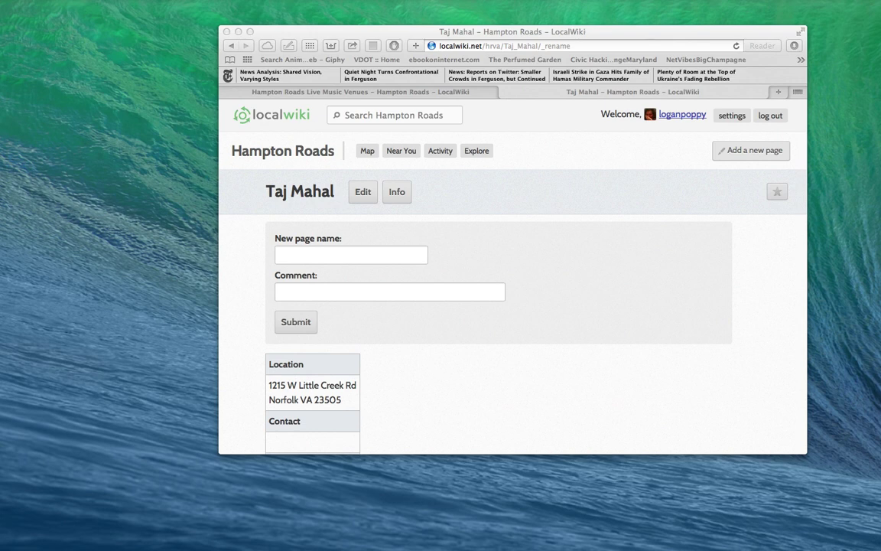
left_click(351, 259)
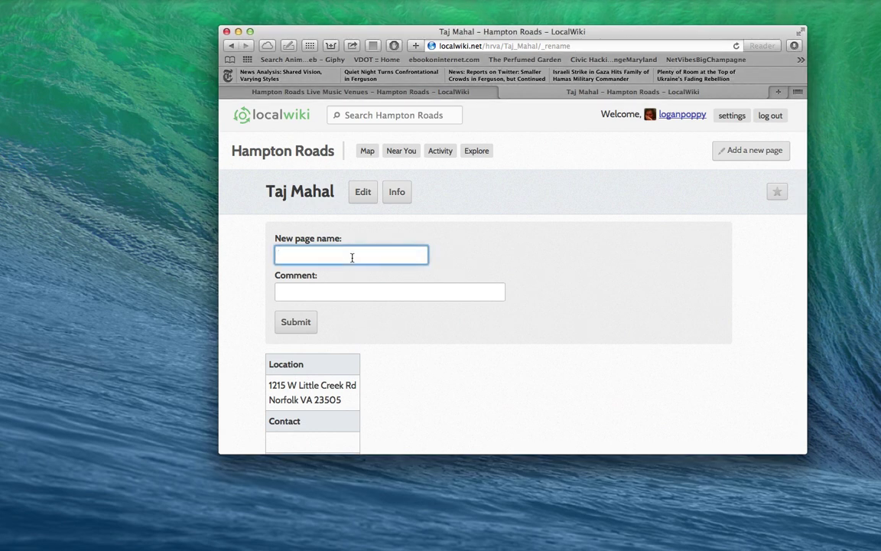
type("Taj Mahal Restaurant & Lounge")
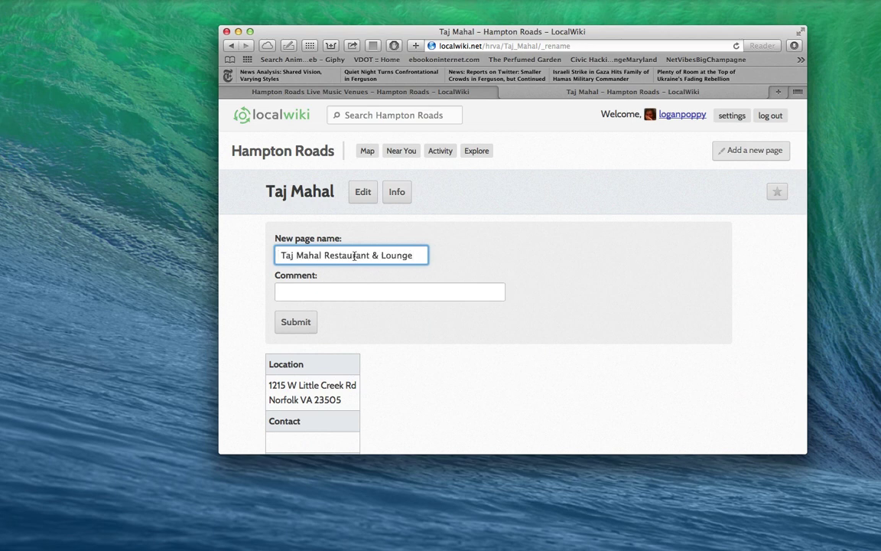
scroll(352, 260, "down", 10)
scroll(311, 330, "up", 5)
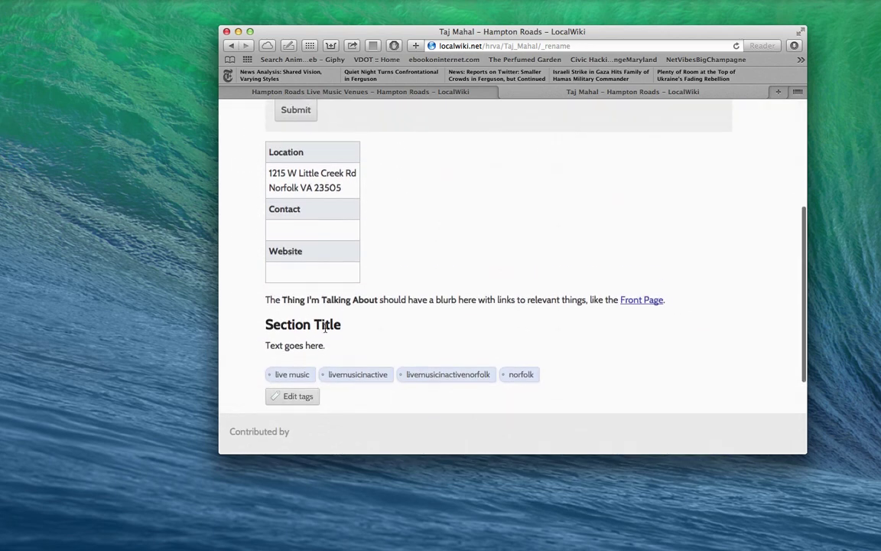
Submit the rename to 'Taj Mahal Restaurant & Lounge' and check the renamed page's address, map and tags
left_click(306, 224)
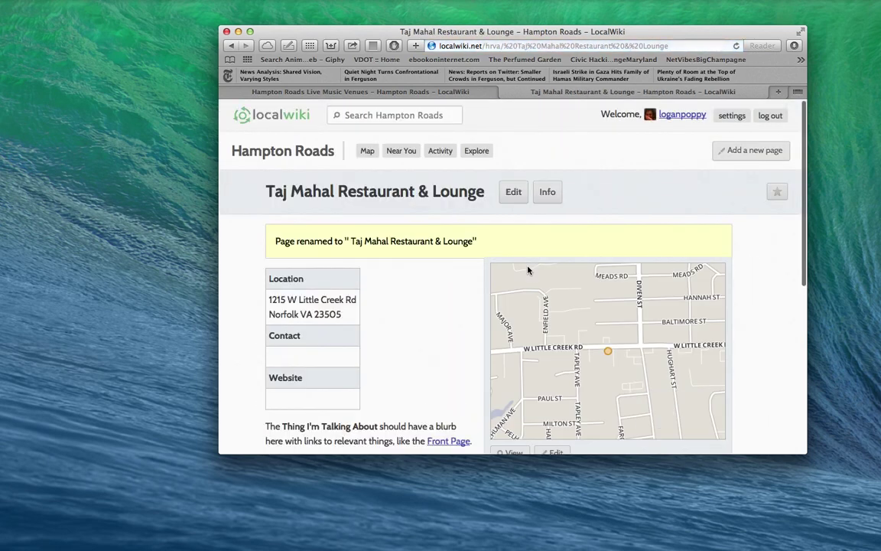
scroll(528, 270, "down", 1)
scroll(528, 270, "down", 4)
scroll(528, 270, "up", 1)
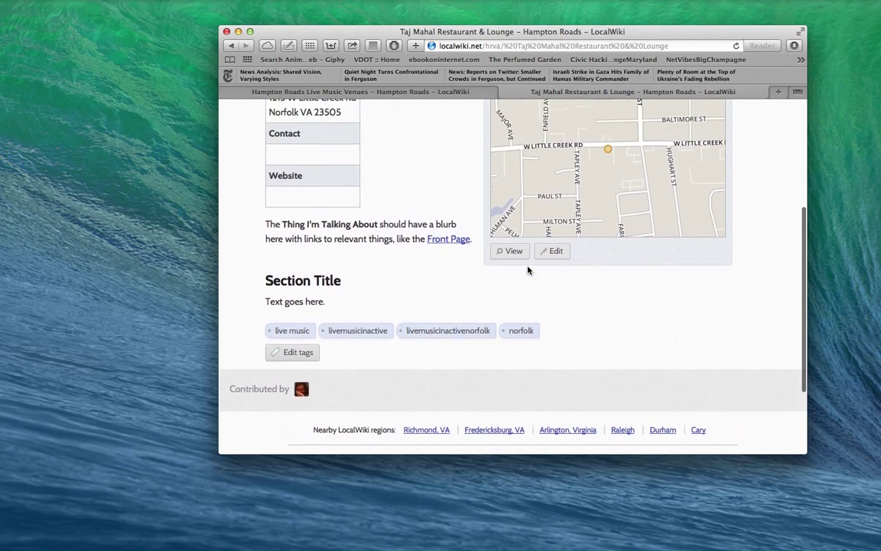
scroll(526, 269, "up", 4)
scroll(369, 240, "down", 3)
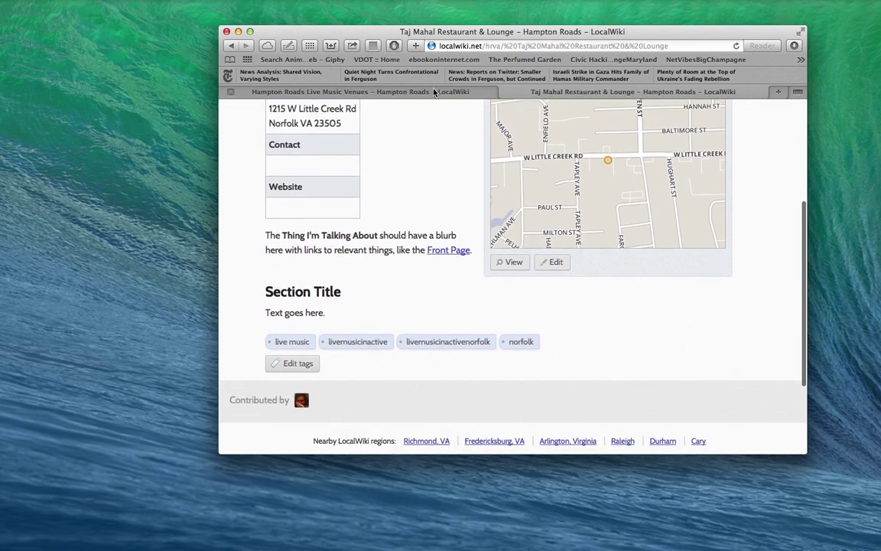
scroll(428, 135, "up", 5)
scroll(428, 135, "down", 1)
scroll(428, 136, "down", 8)
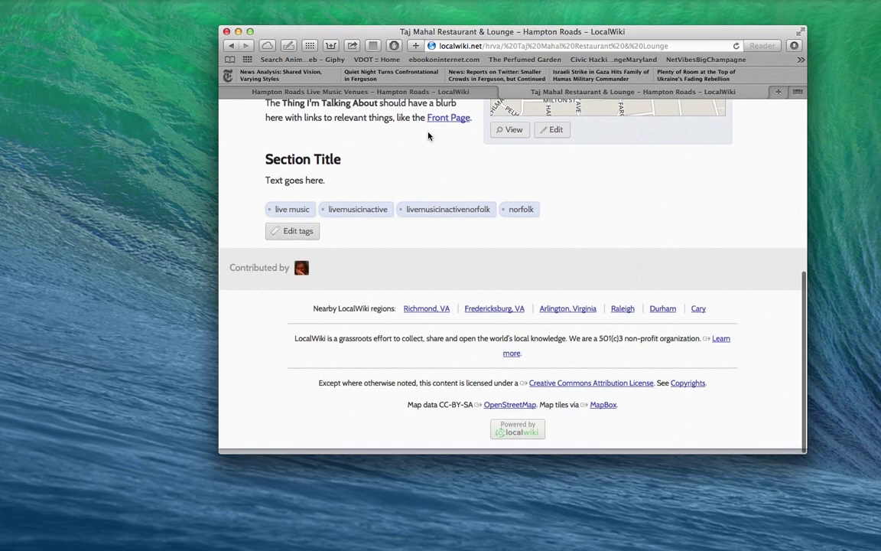
scroll(329, 245, "up", 2)
scroll(372, 201, "up", 6)
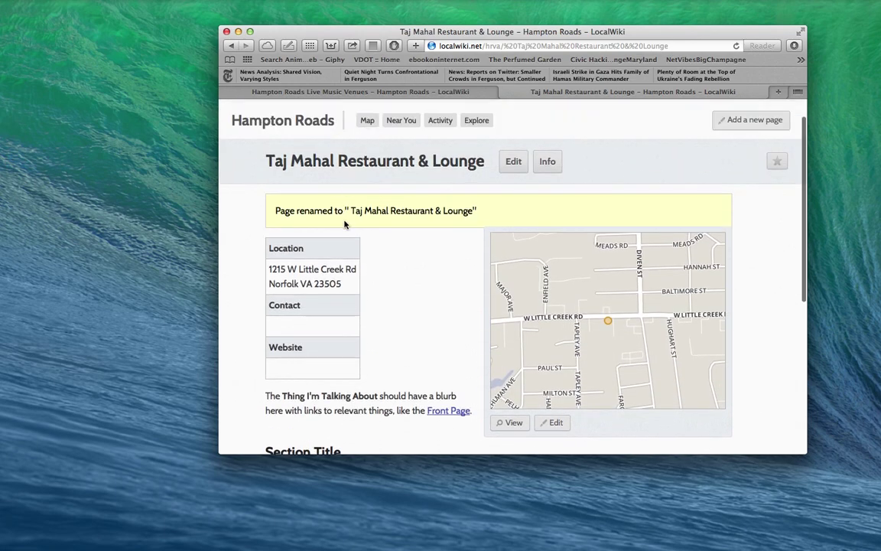
Reload the Hampton Roads Live Music Venues page to show the renamed venue
left_click(364, 92)
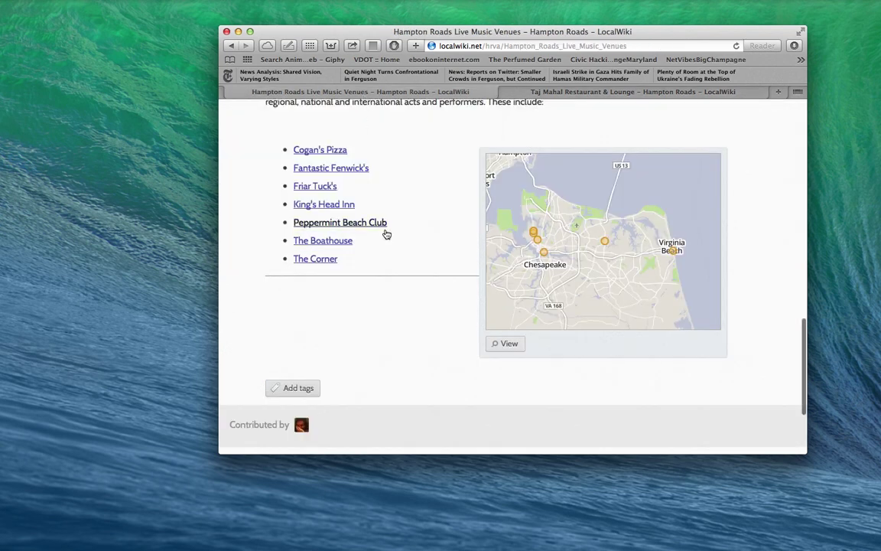
left_click(736, 46)
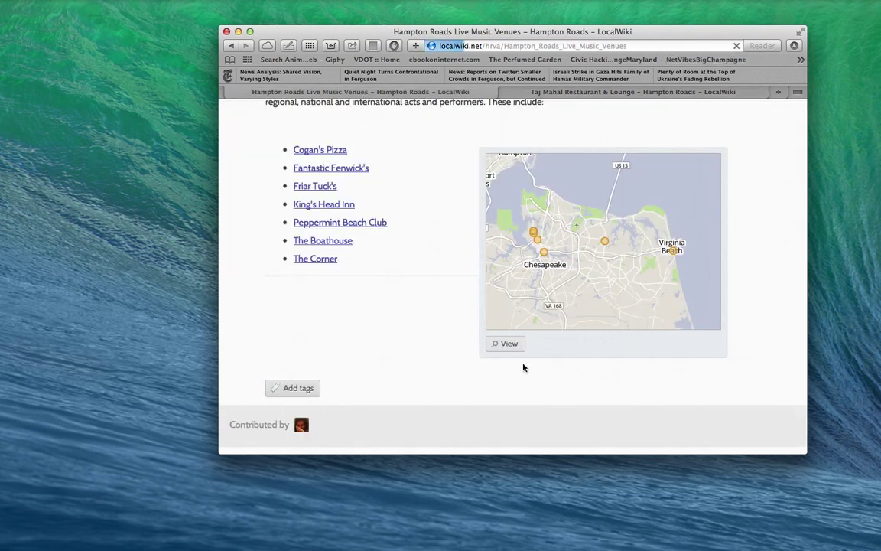
scroll(486, 368, "down", 10)
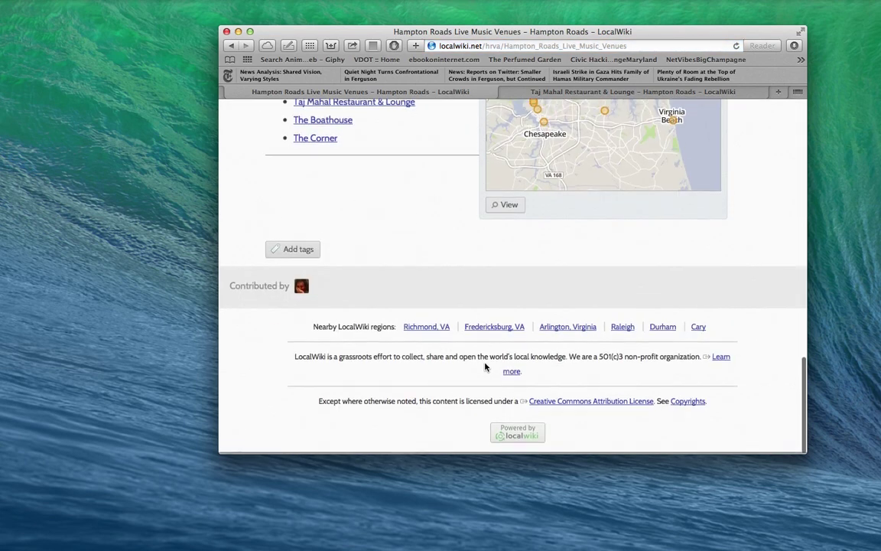
scroll(485, 368, "up", 3)
scroll(485, 367, "up", 3)
scroll(482, 340, "up", 2)
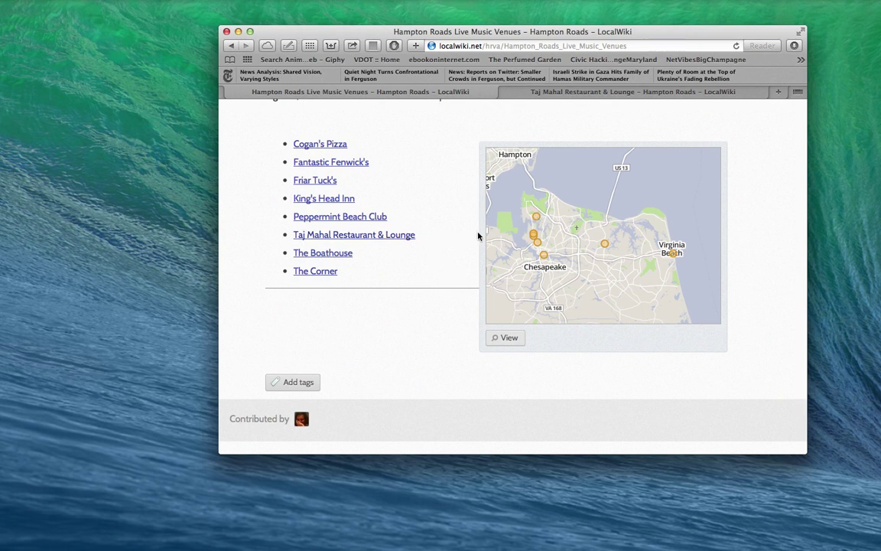
Zoom the map into Wards Corner and show the Taj Mahal marker's label
double_click(548, 228)
double_click(552, 228)
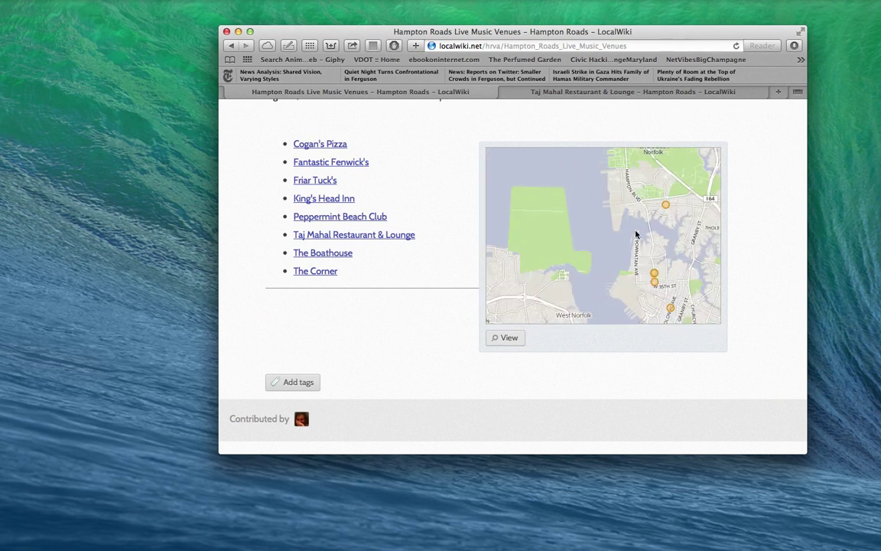
left_click_drag(670, 233, 651, 238)
double_click(650, 238)
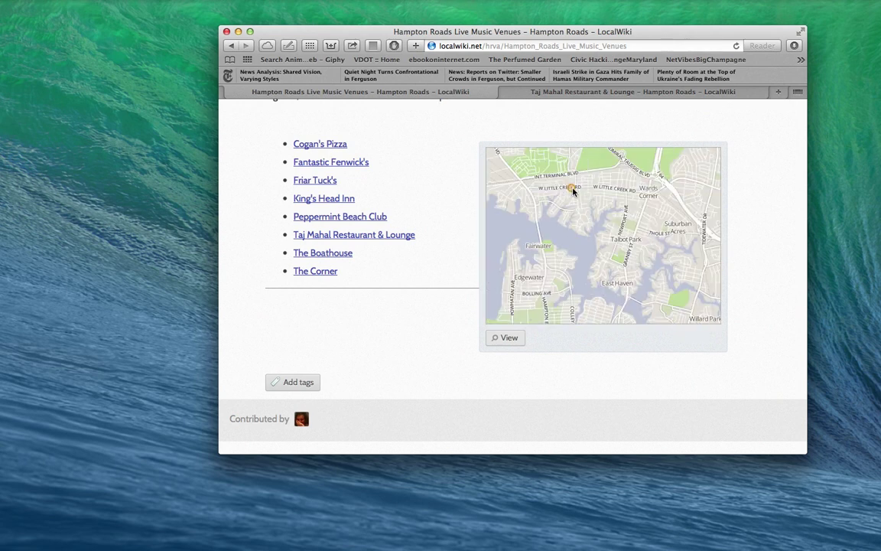
left_click(571, 188)
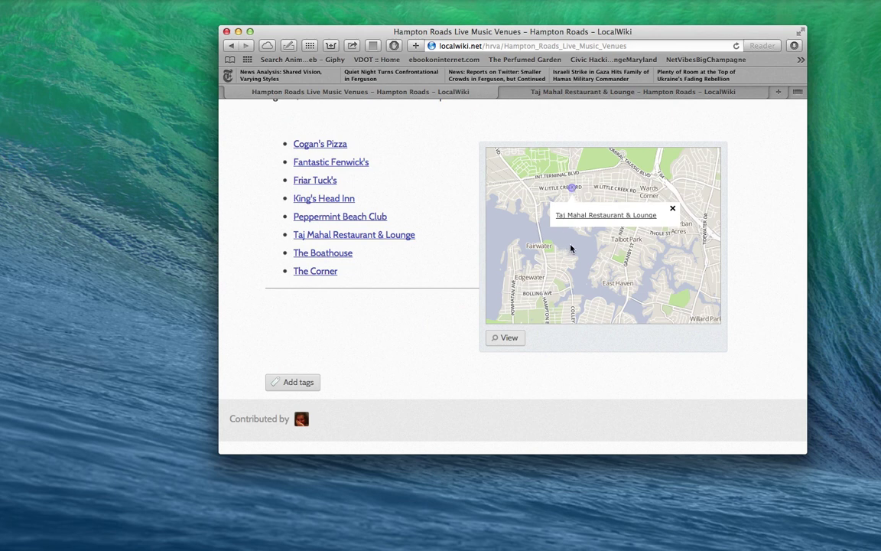
left_click(624, 196)
left_click(571, 189)
scroll(420, 261, "down", 5)
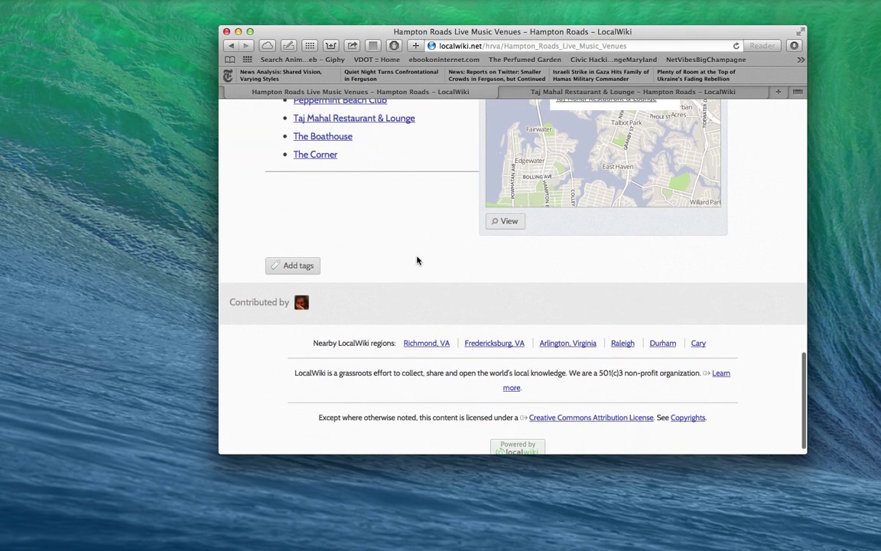
scroll(417, 261, "up", 5)
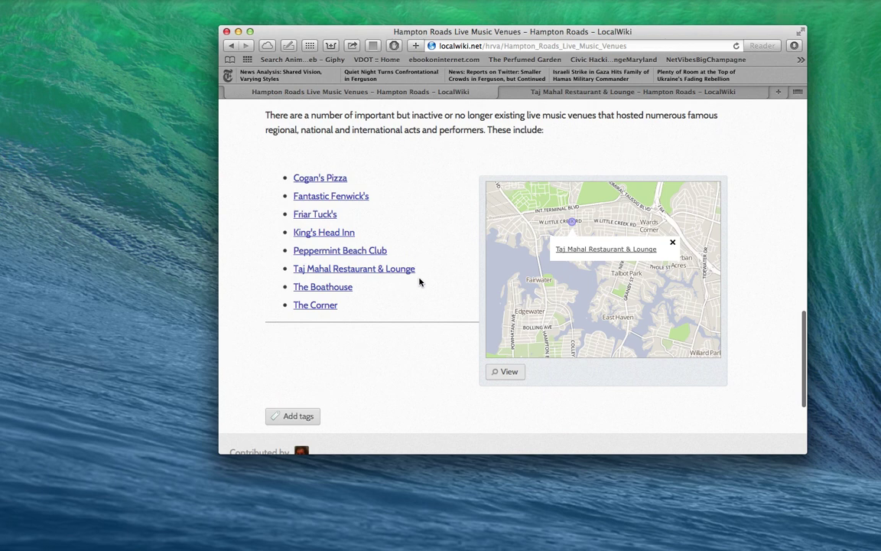